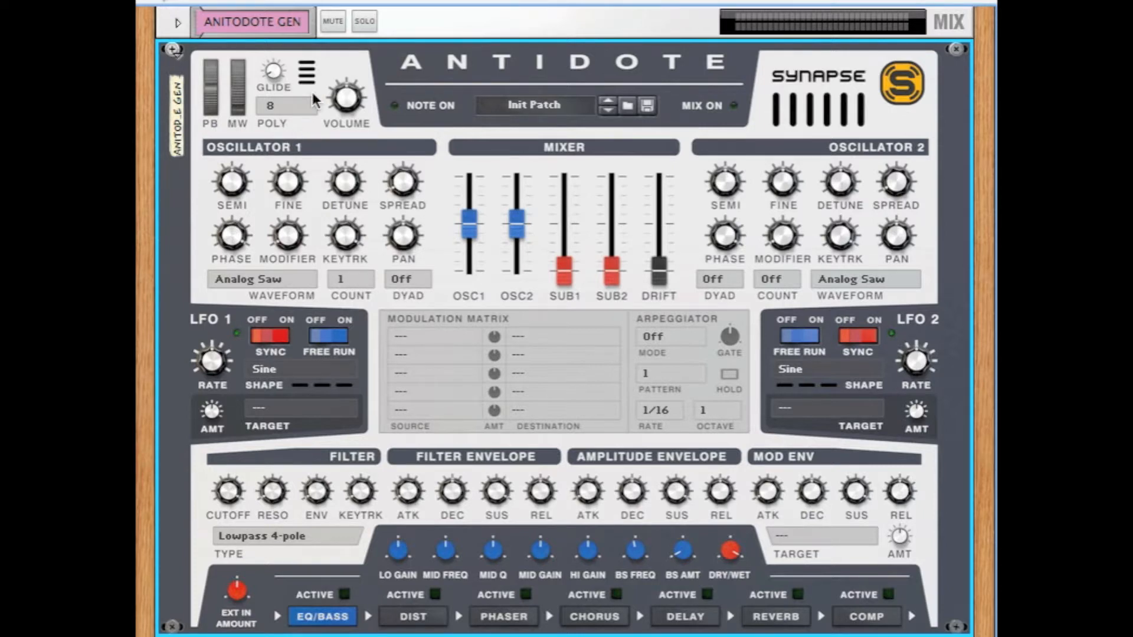
Step: Look through the synth's polyphony options, including Mono, Legato and the voice counts
mouse_move(318, 97)
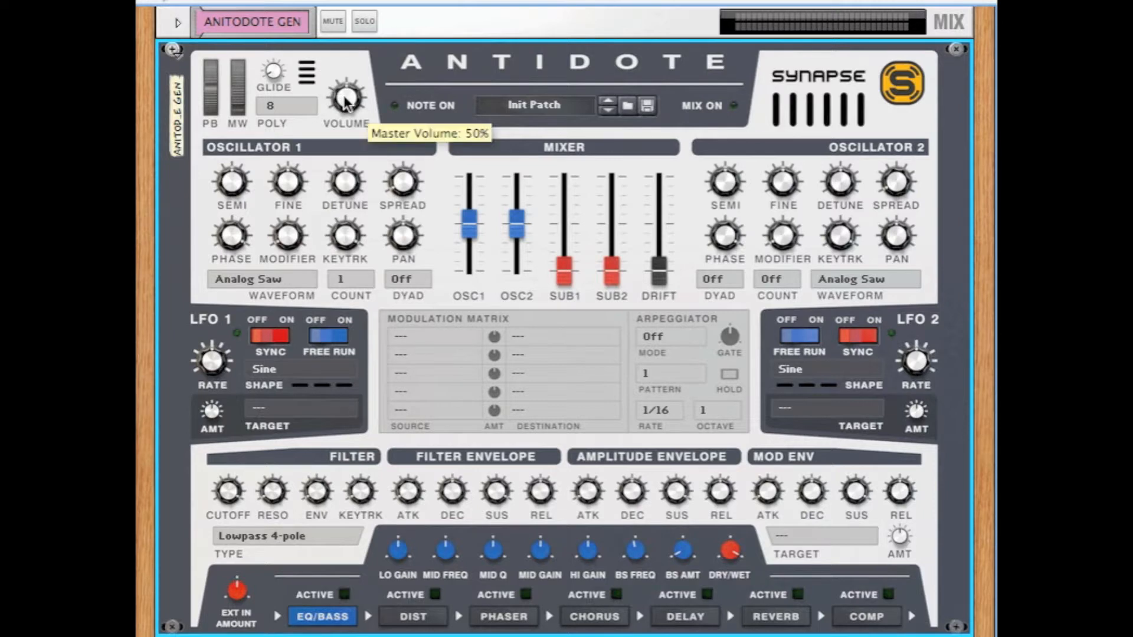
click(305, 104)
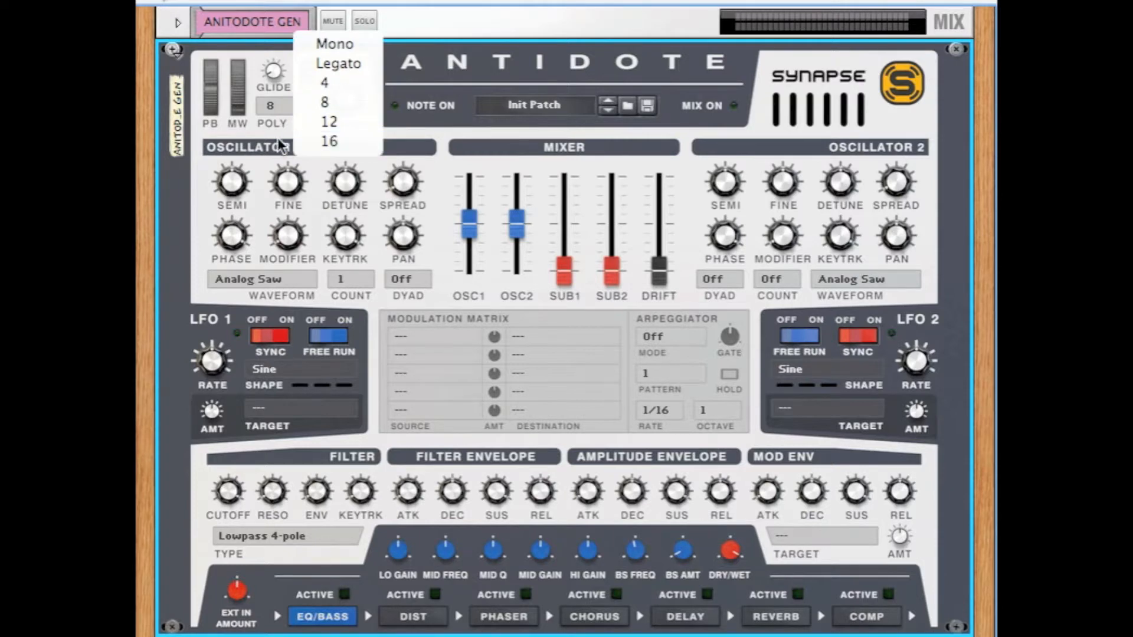
click(259, 144)
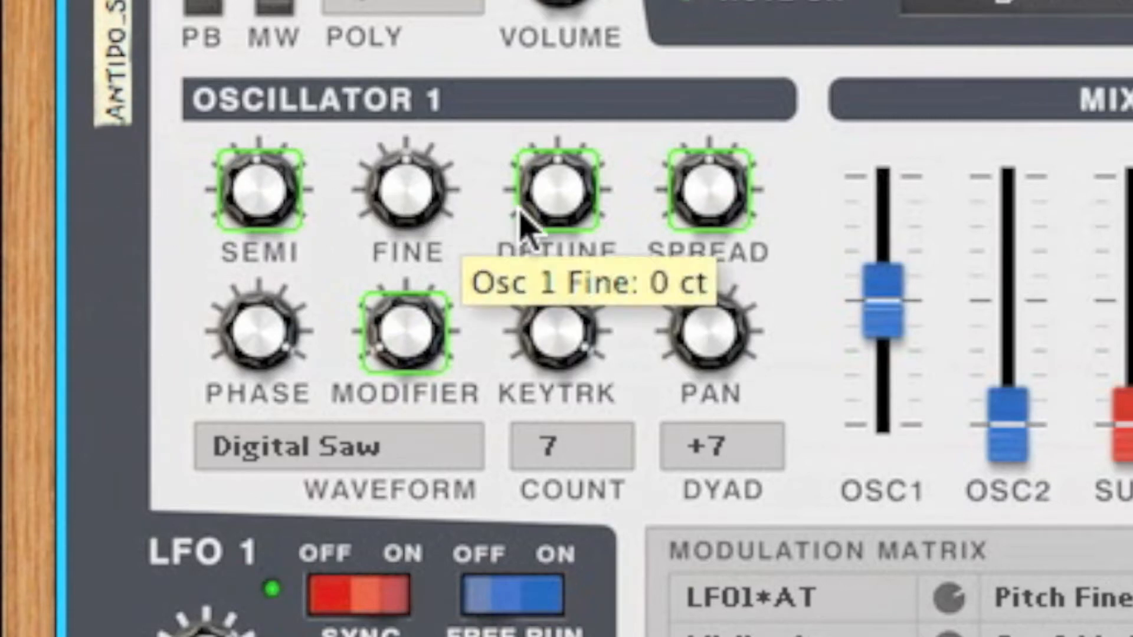
Step: Try Oscillator 1's detune and spread, and set its modifier to 18%
drag(562, 215, 562, 201)
drag(701, 201, 701, 221)
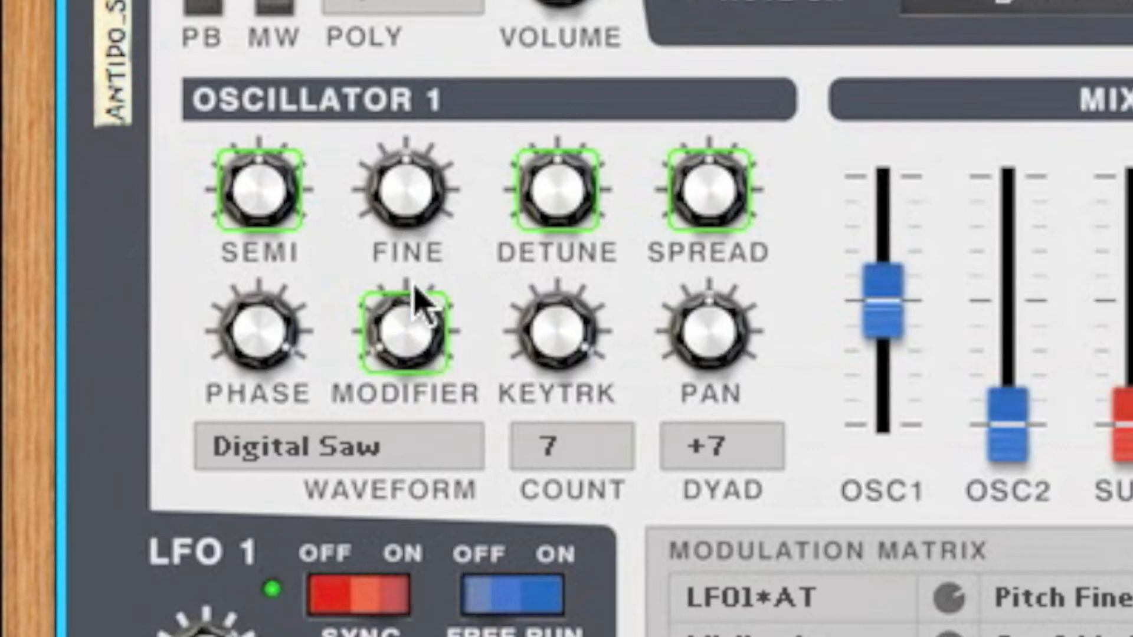
mouse_move(417, 330)
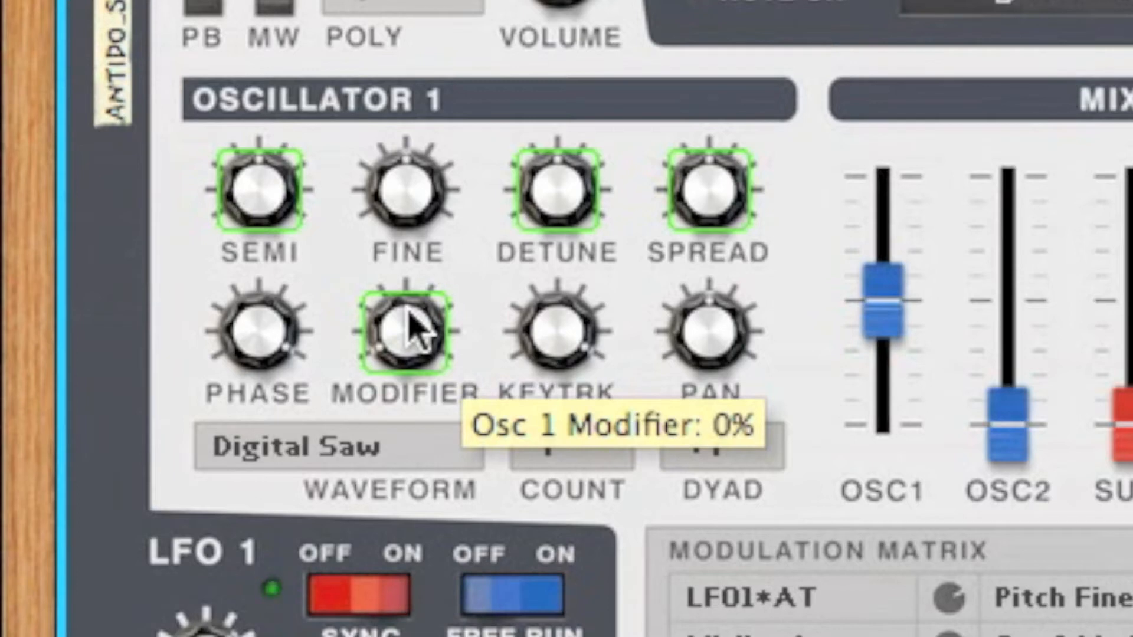
scroll(417, 331, up, 10)
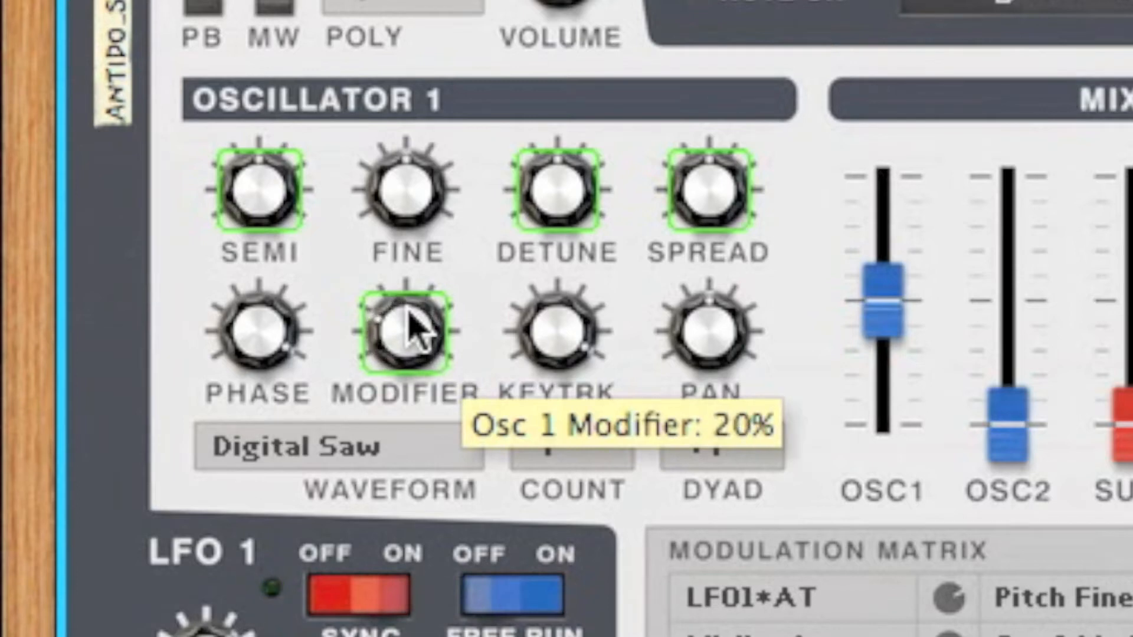
scroll(417, 331, down, 10)
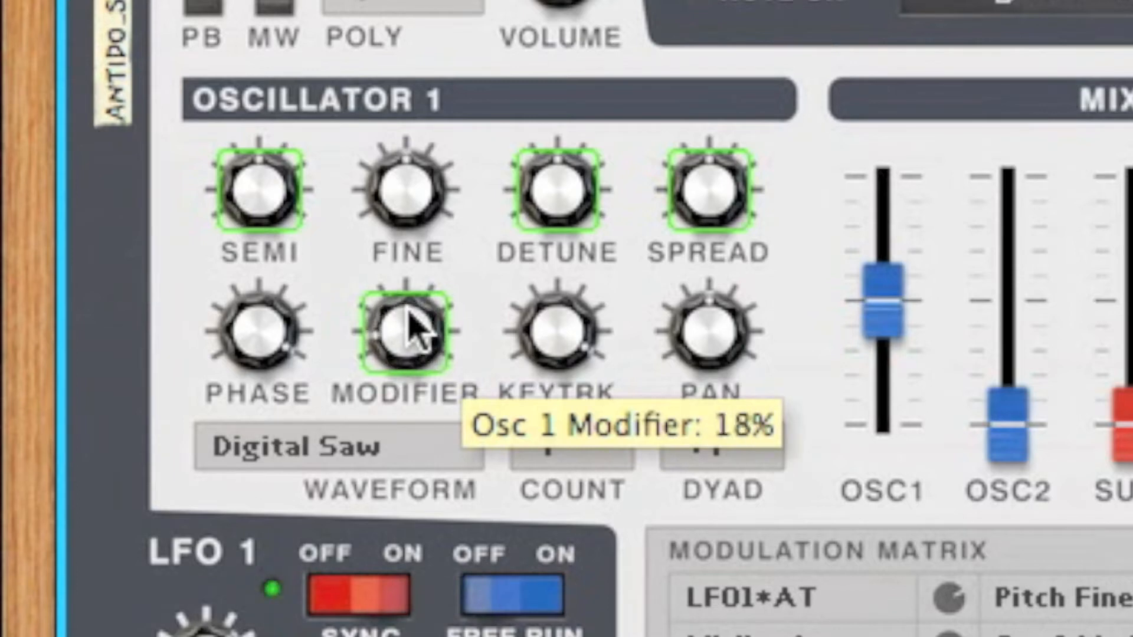
Step: Look through the waveforms and wavetables available for Oscillator 1
key(Tab)
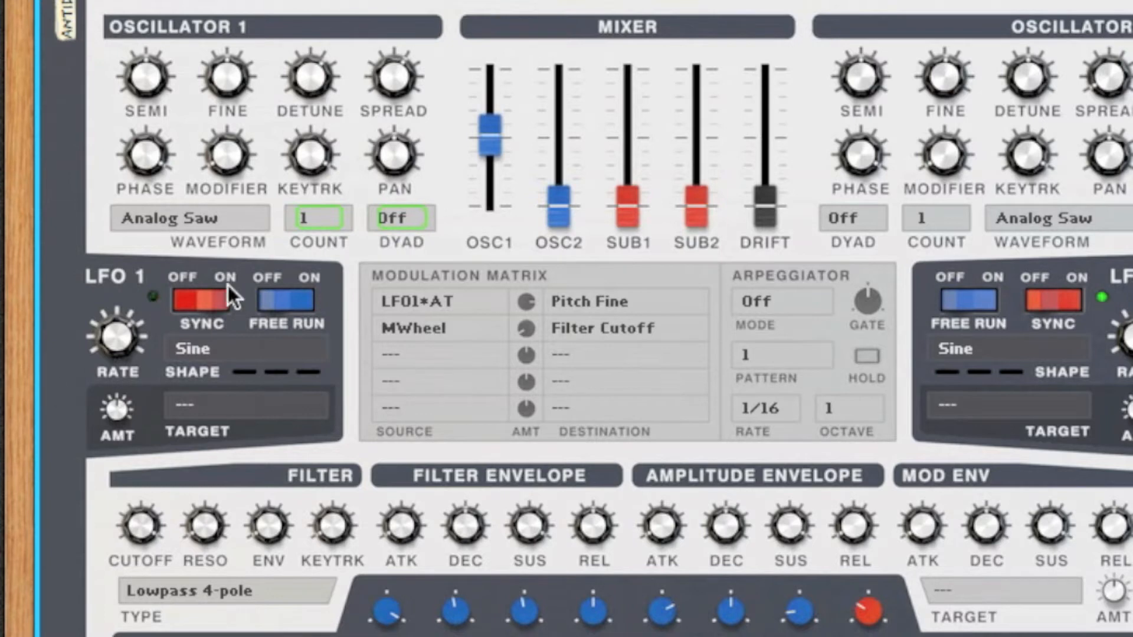
click(230, 215)
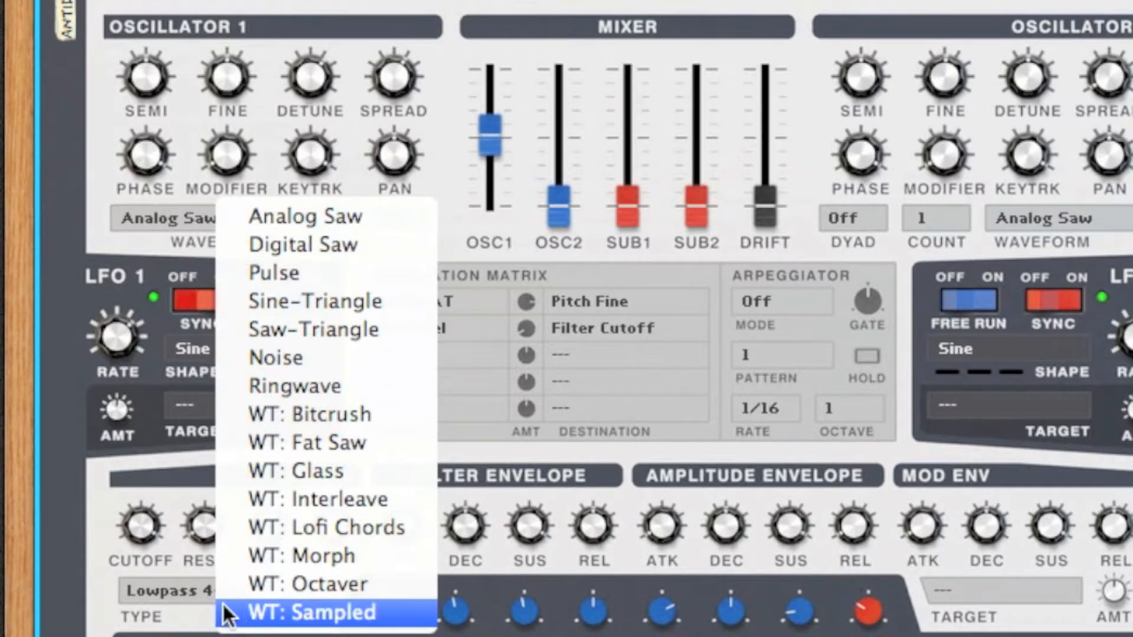
click(180, 190)
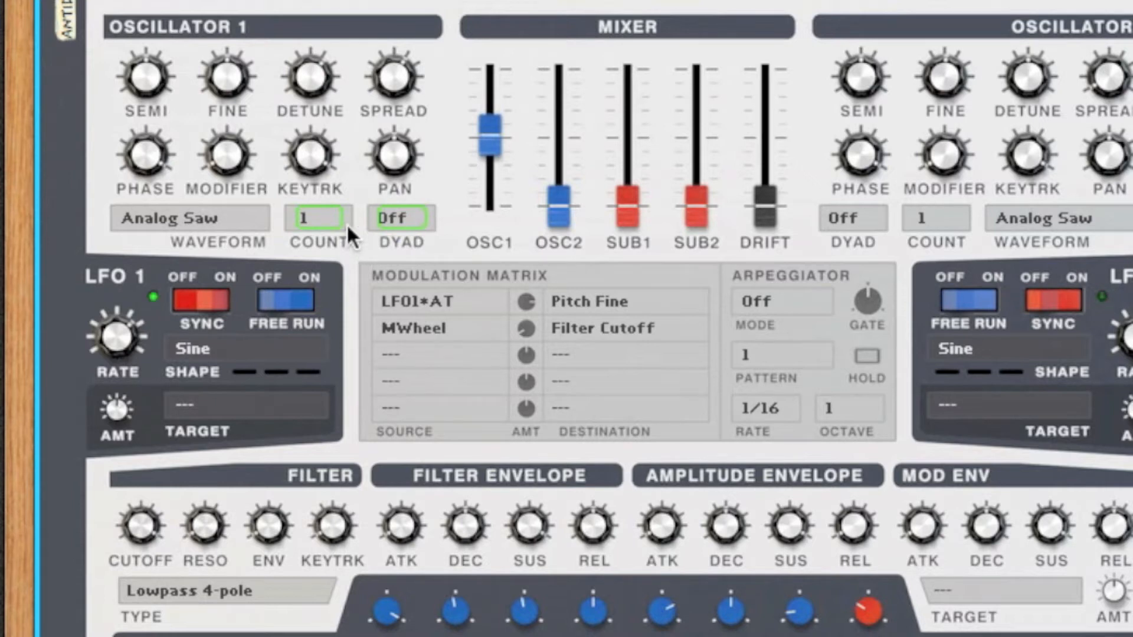
Step: Try different voice count values on Oscillator 1
scroll(351, 223, up, 5)
scroll(352, 223, up, 6)
scroll(432, 220, up, 3)
scroll(433, 220, down, 3)
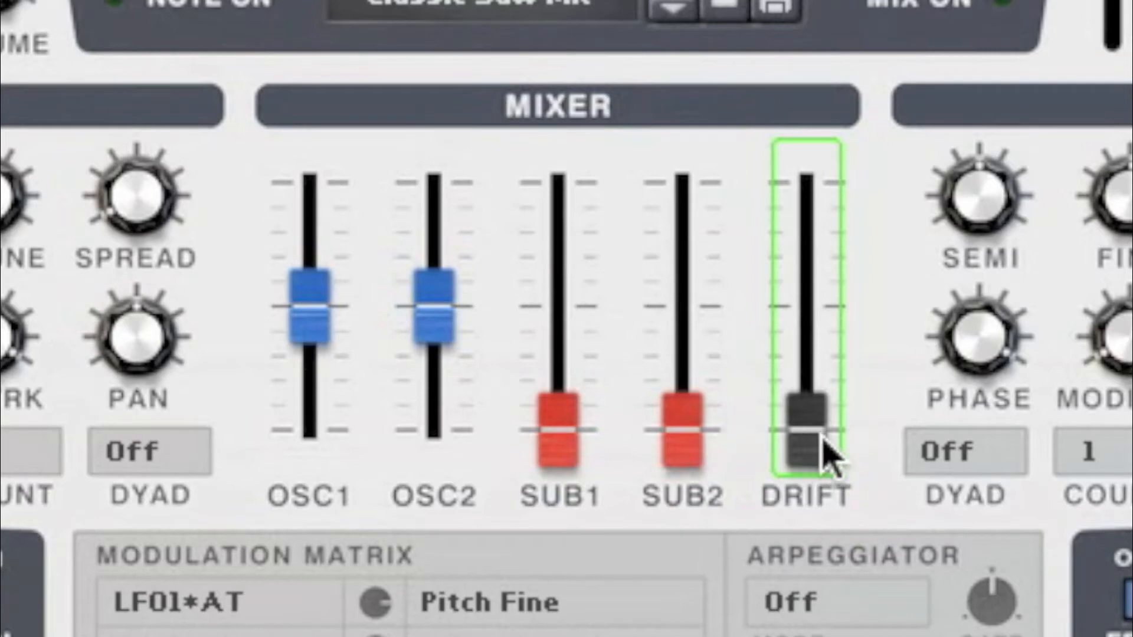
Step: Raise the mixer's drift level to 100%
mouse_move(827, 454)
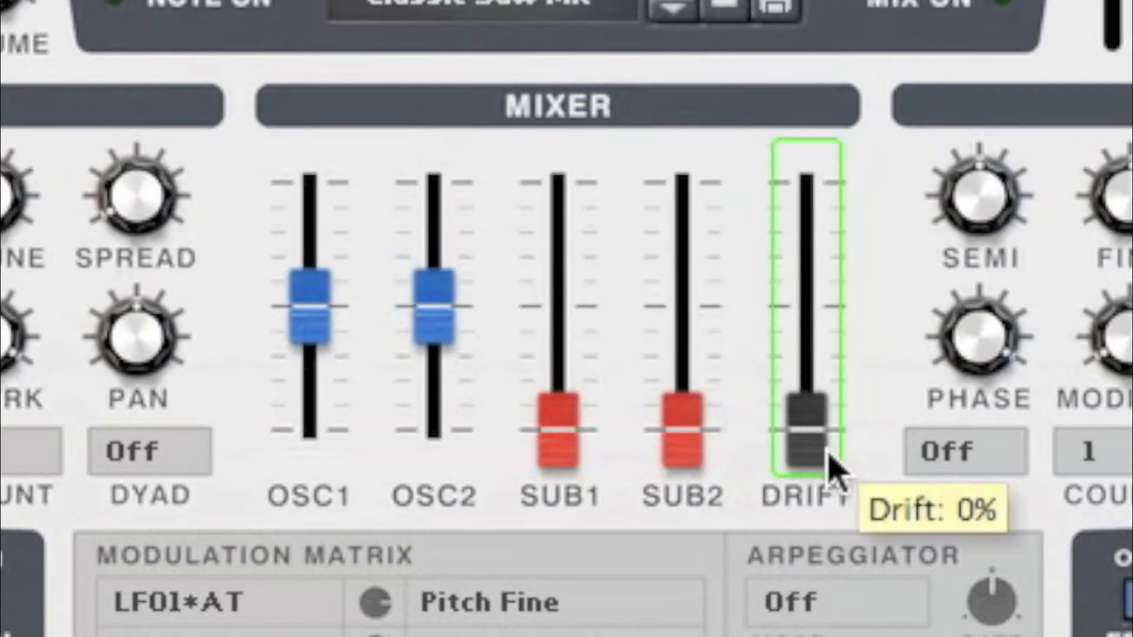
scroll(827, 455, up, 10)
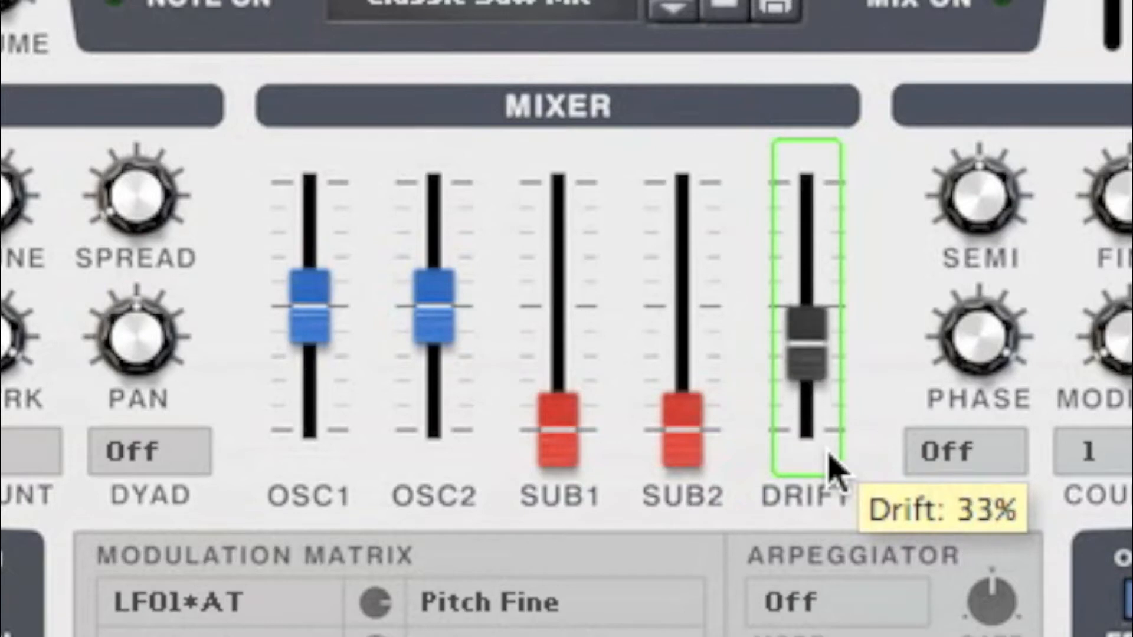
scroll(828, 454, up, 10)
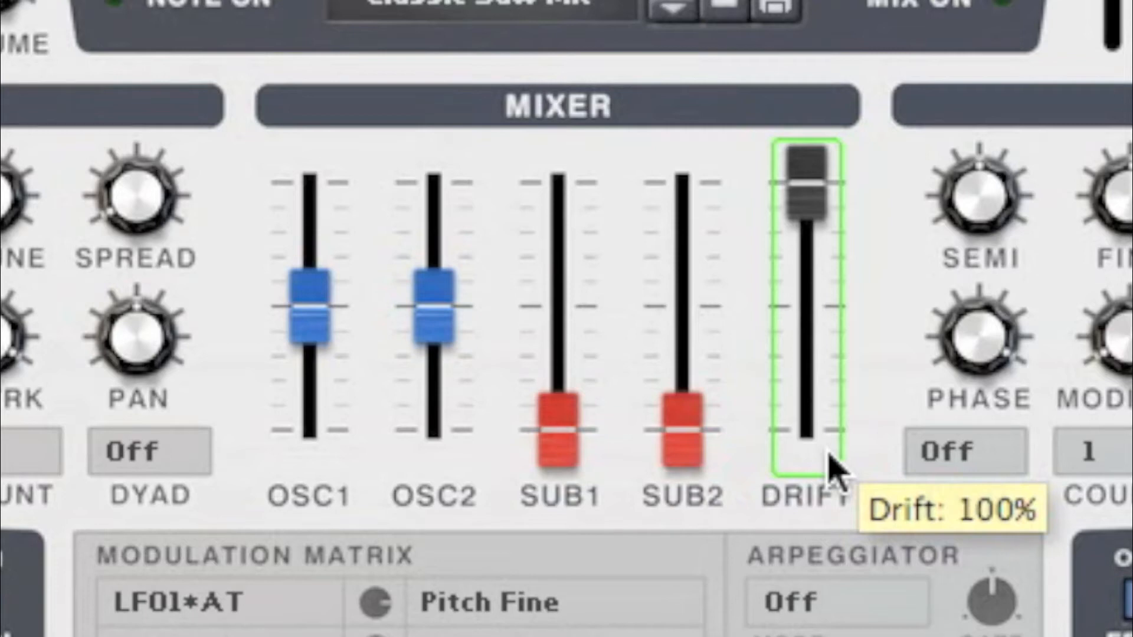
click(833, 472)
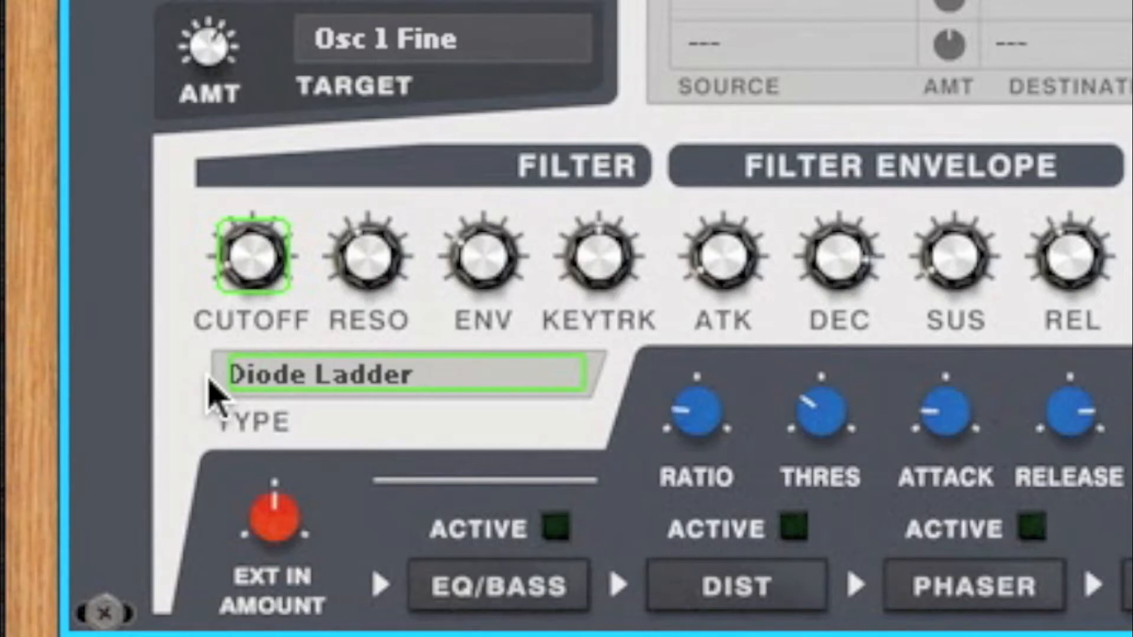
Step: Look through the target options of the modulation envelope
mouse_move(245, 289)
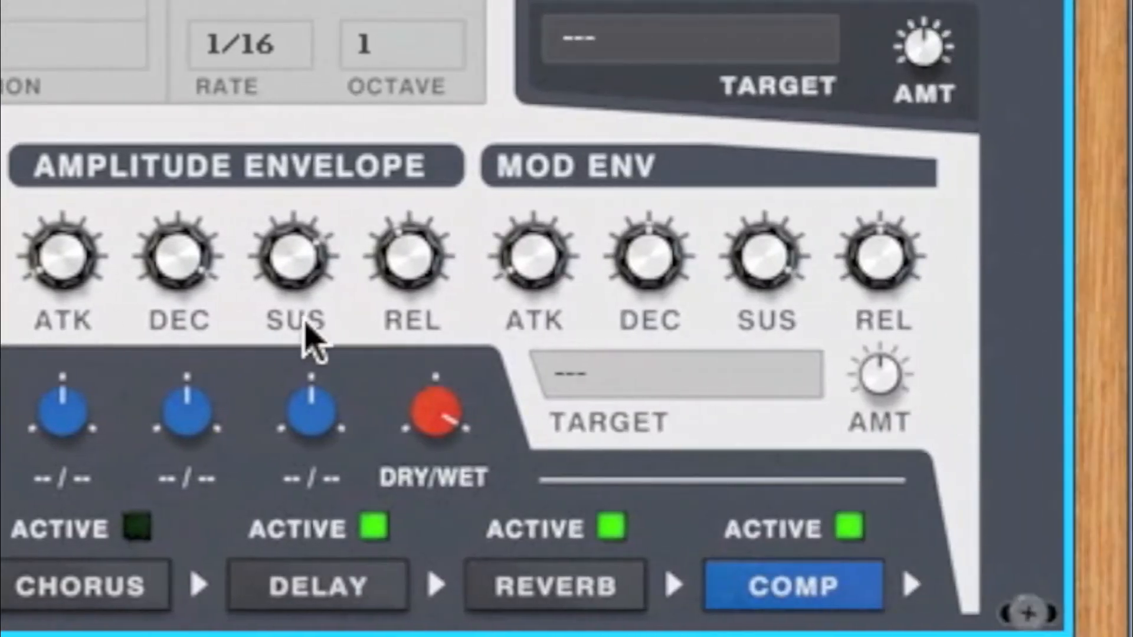
click(660, 387)
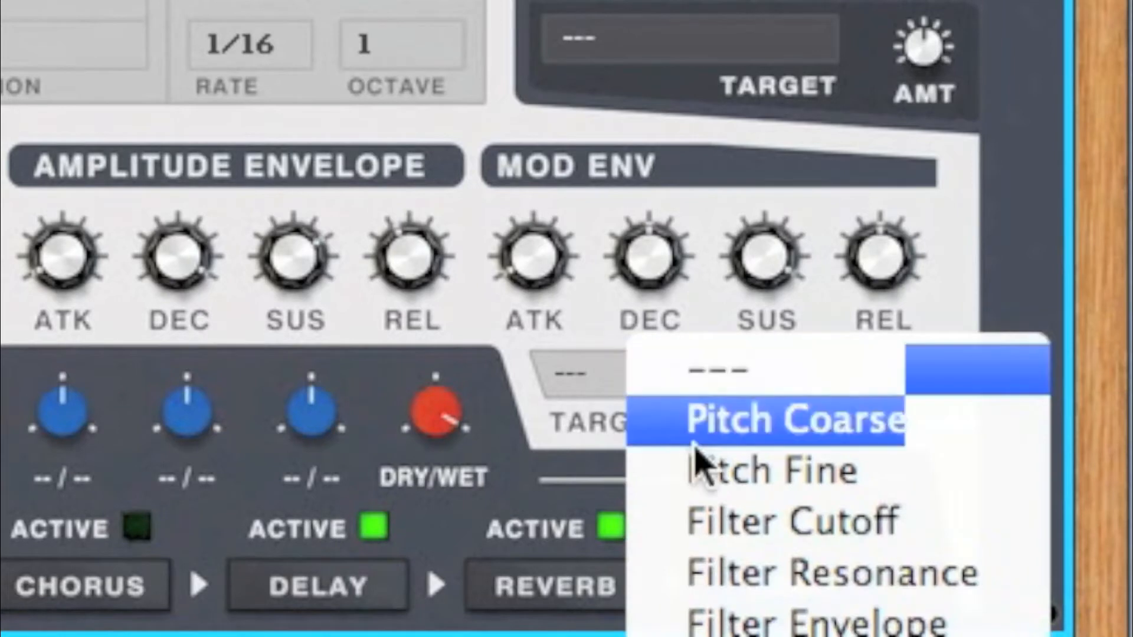
click(561, 321)
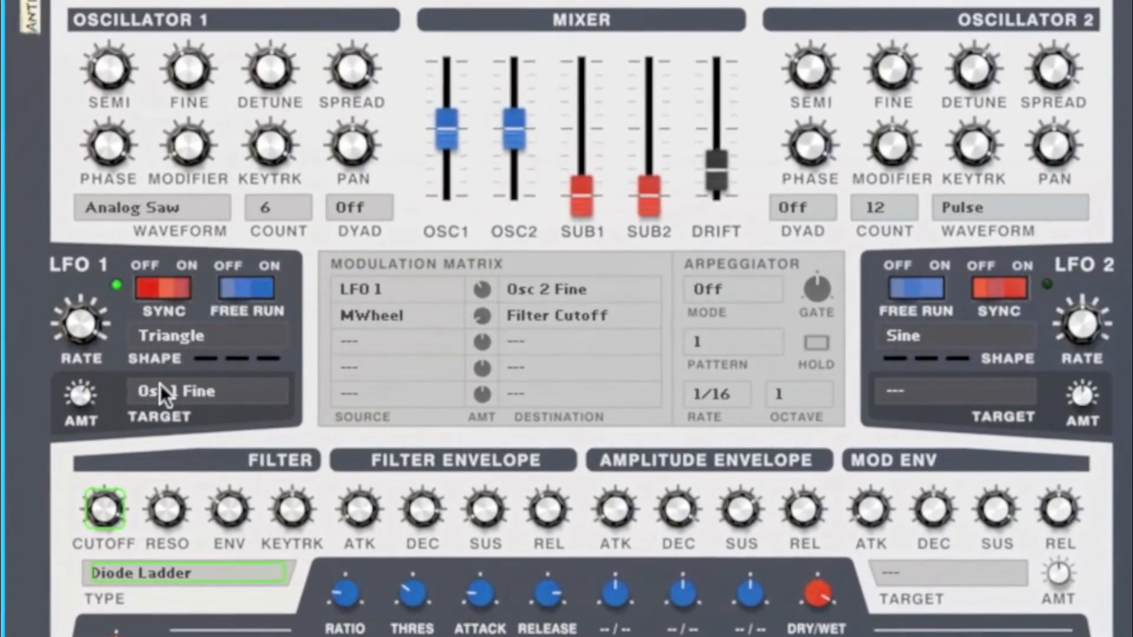
Step: Look through LFO 1's target and shape options without choosing new ones
click(192, 389)
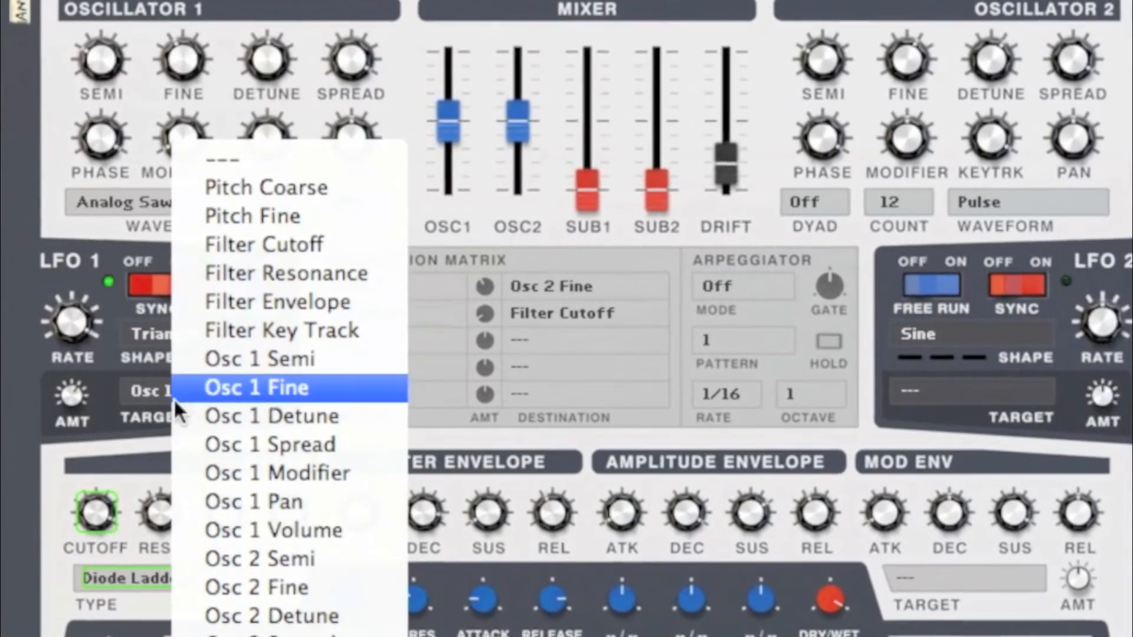
click(185, 389)
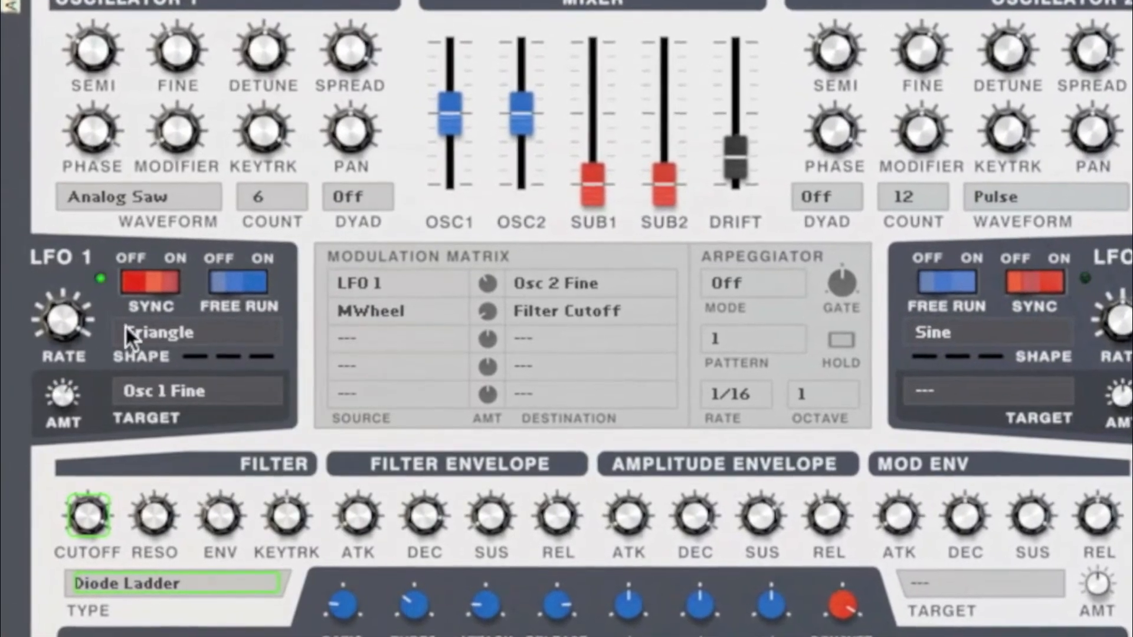
click(145, 332)
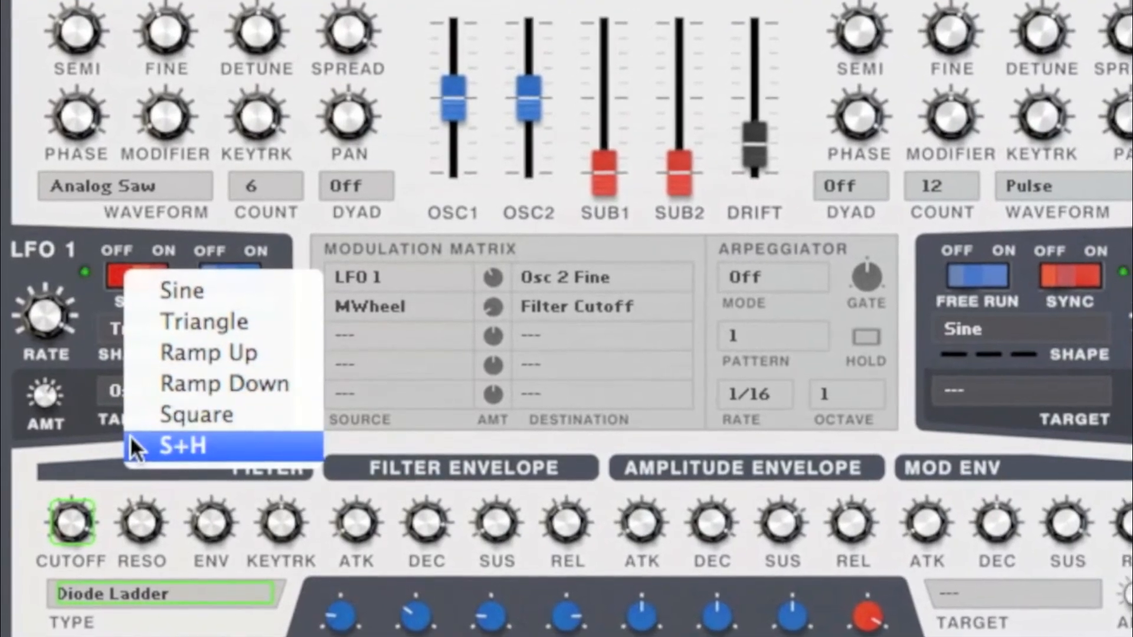
click(113, 355)
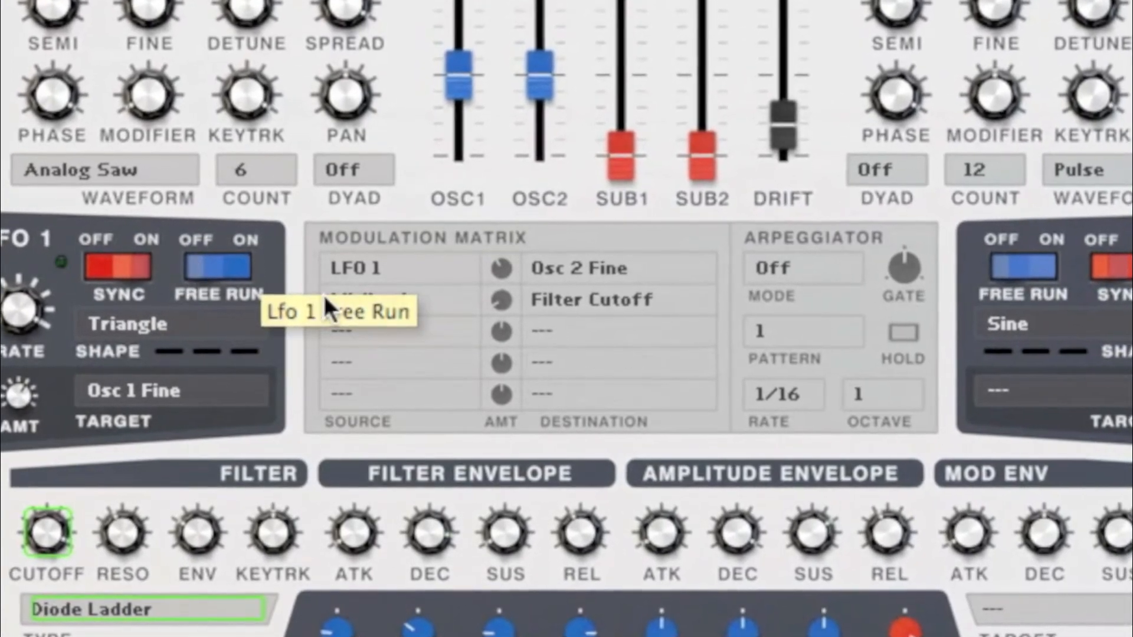
Step: Look through the modulation matrix's source and destination options, and try the amount of the MWheel row
click(413, 269)
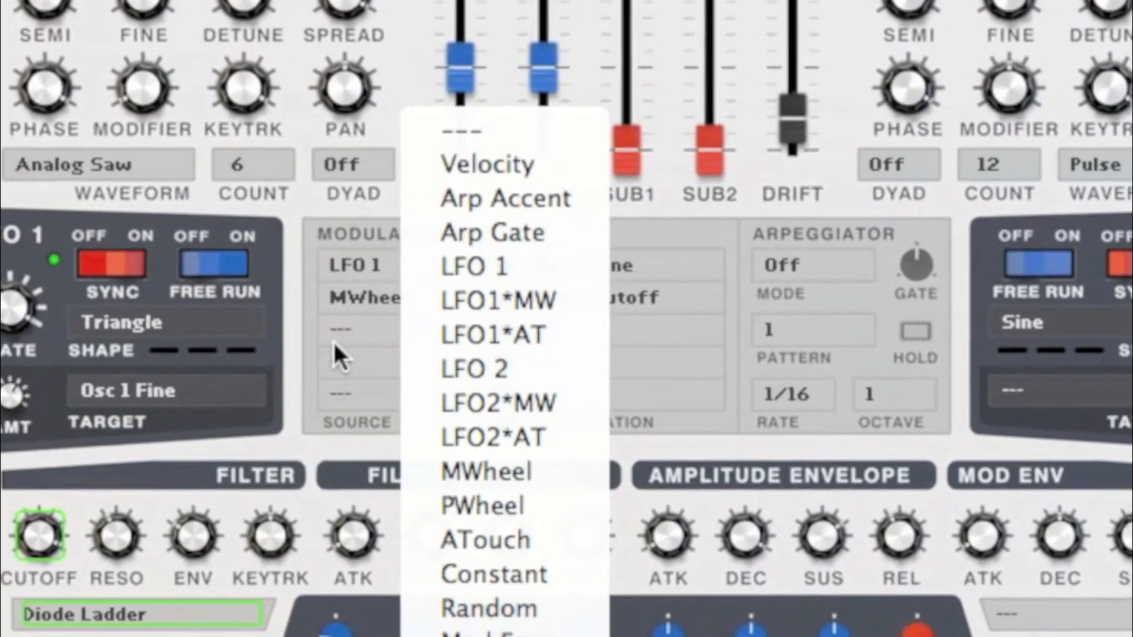
click(333, 349)
click(378, 331)
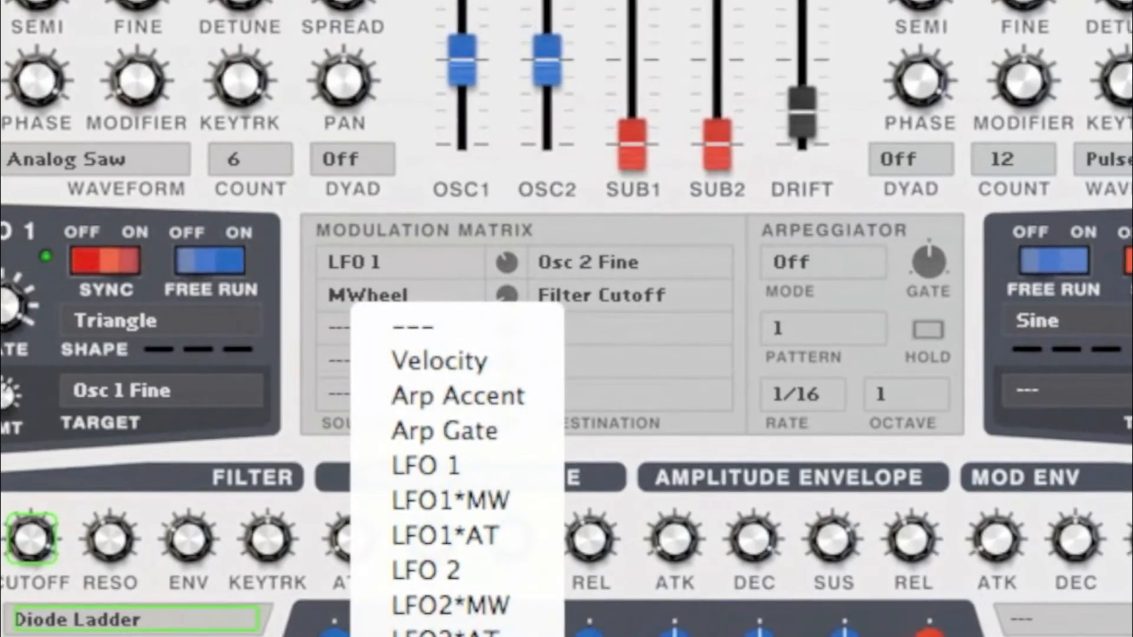
click(310, 420)
click(580, 299)
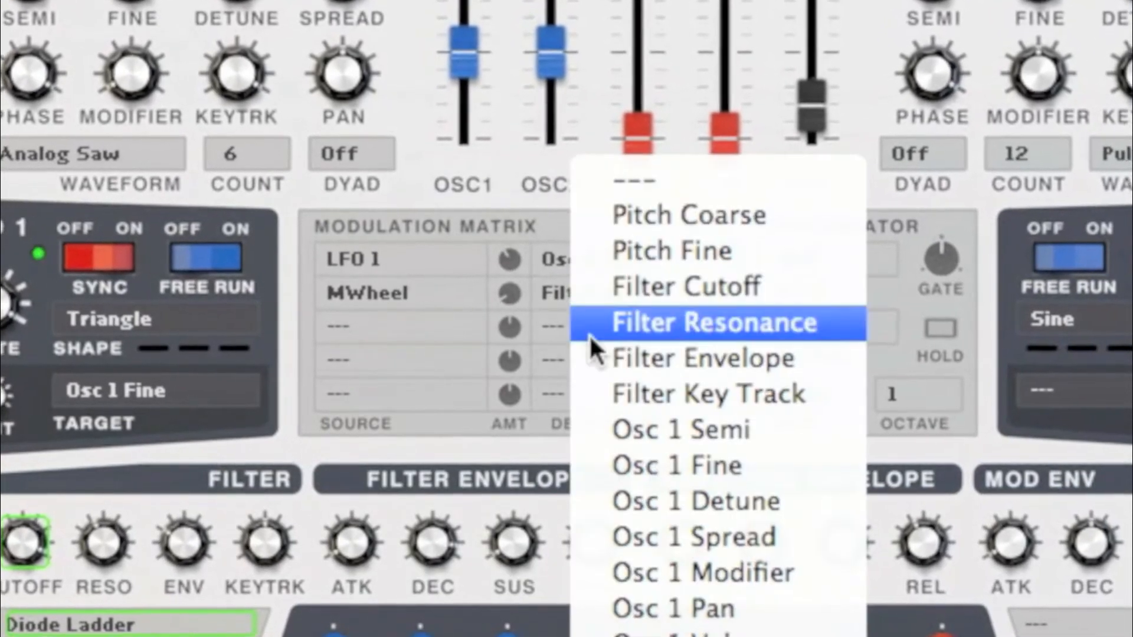
click(489, 447)
drag(518, 288, 519, 311)
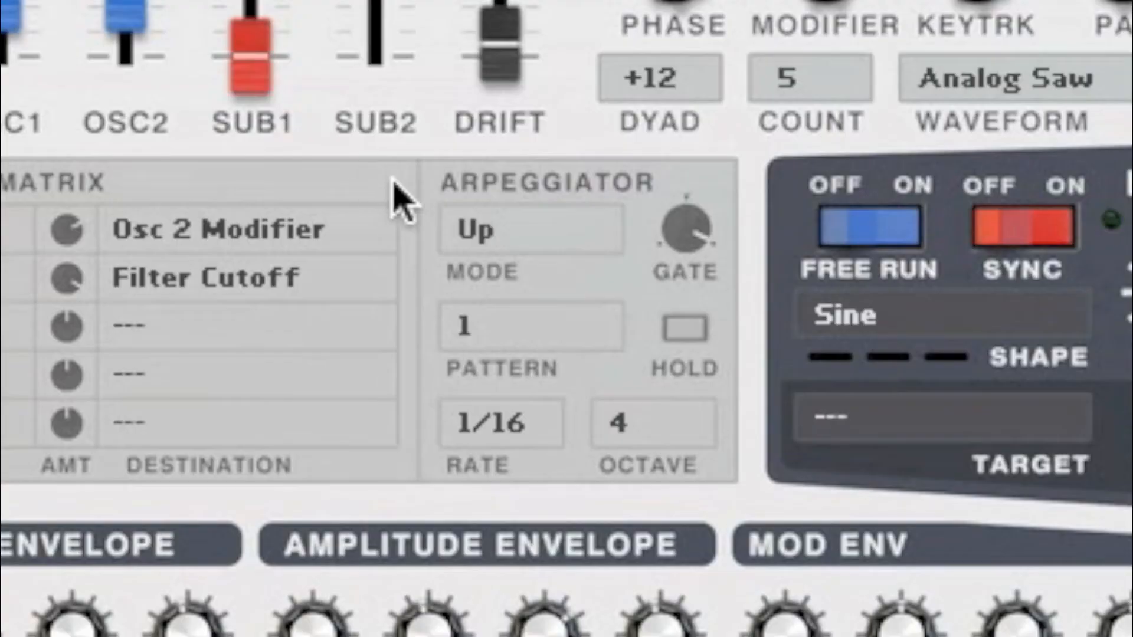
Step: Look through the arpeggiator's mode, pattern and octave options
click(579, 233)
click(579, 234)
click(552, 346)
click(567, 331)
click(676, 439)
click(573, 413)
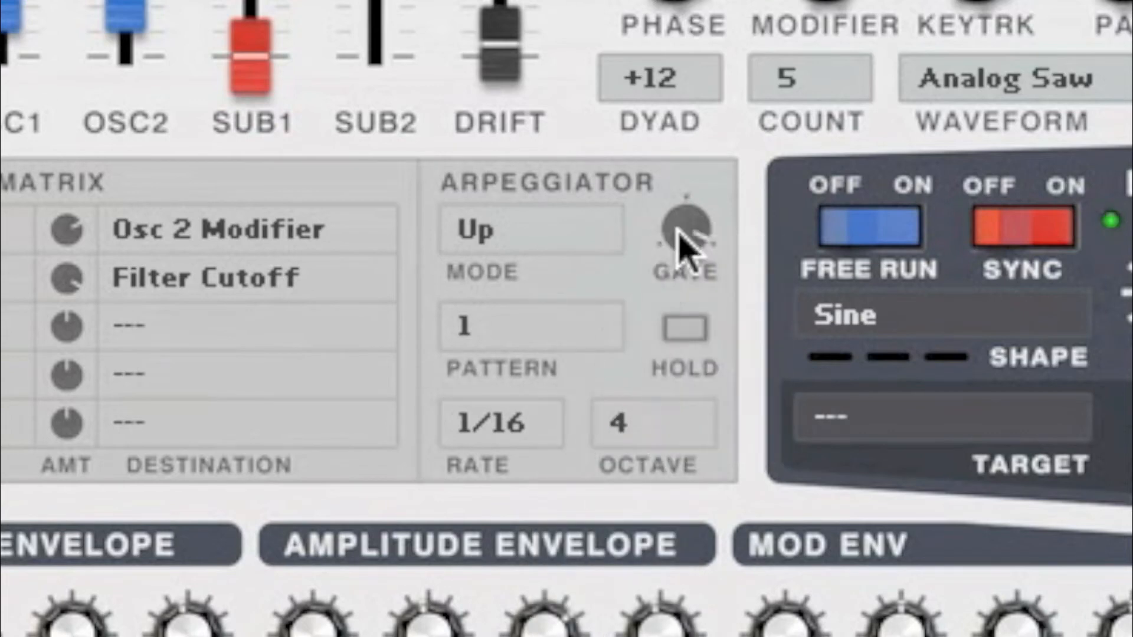
Step: Adjust the arpeggiator's gate and review its rate options
mouse_move(683, 222)
mouse_down()
mouse_move(685, 260)
mouse_move(693, 228)
mouse_up()
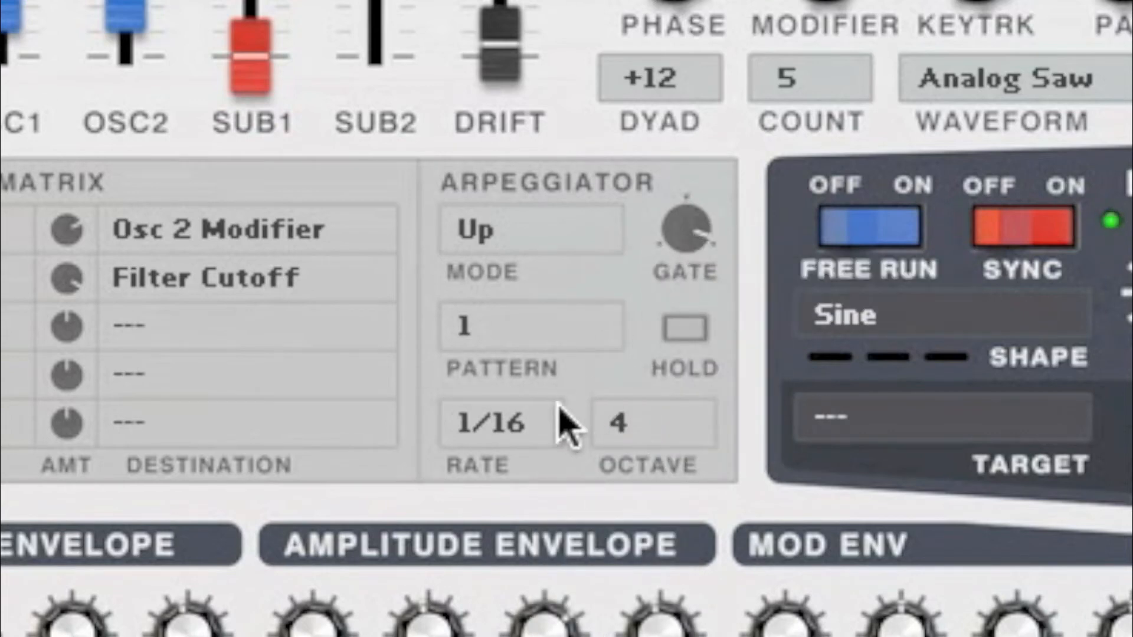
click(540, 434)
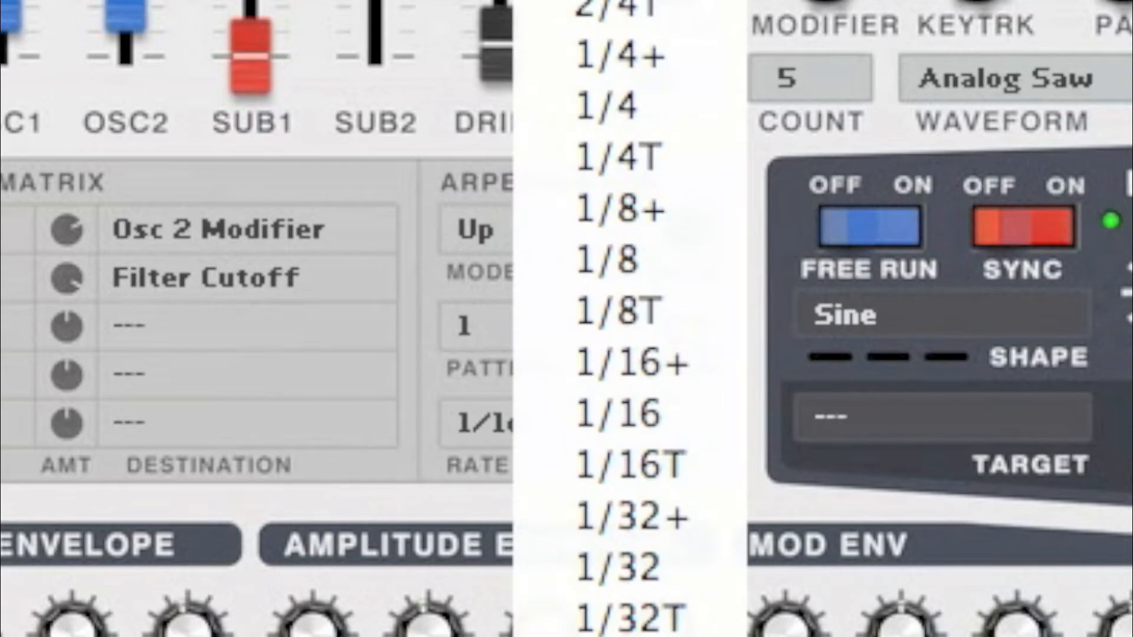
click(388, 402)
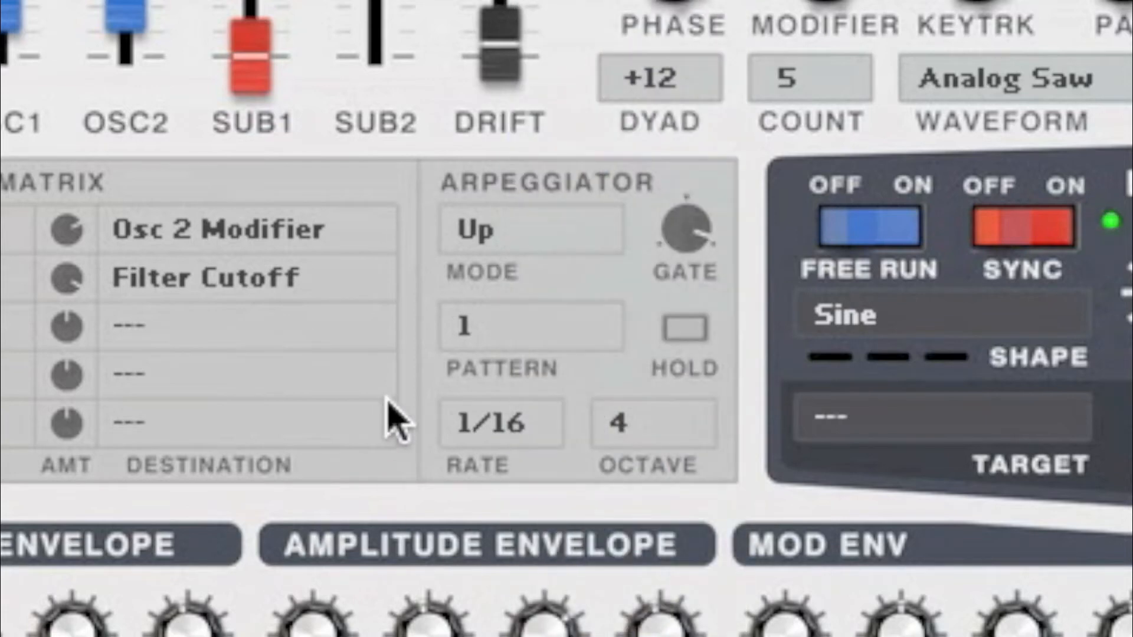
drag(676, 236, 644, 242)
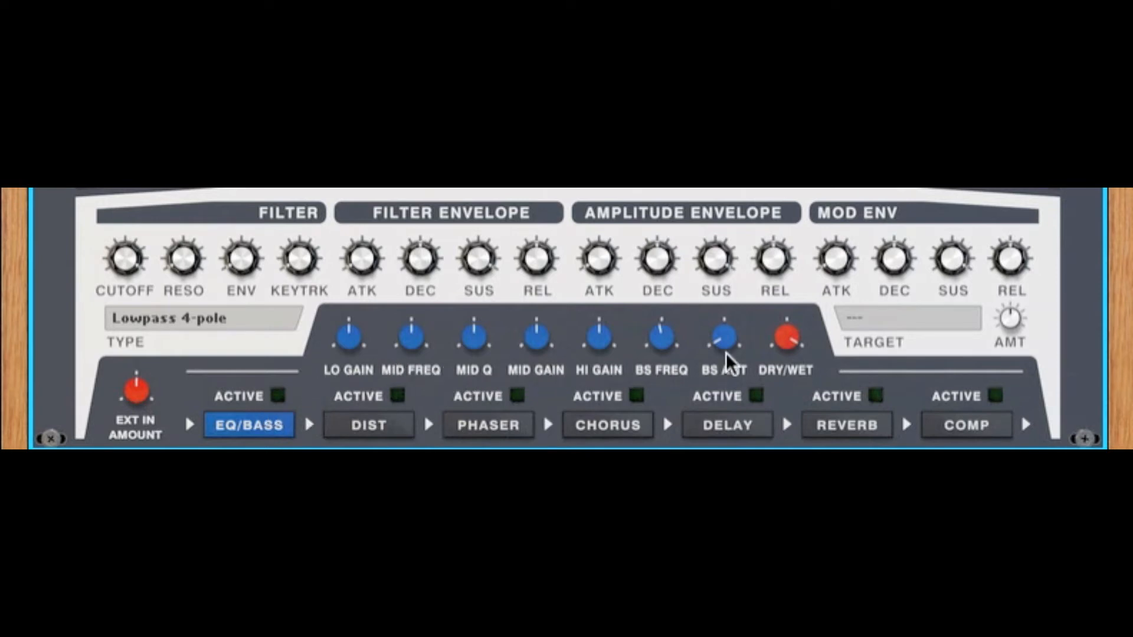
Step: Try the bass amount of the EQ/Bass effect
mouse_move(735, 350)
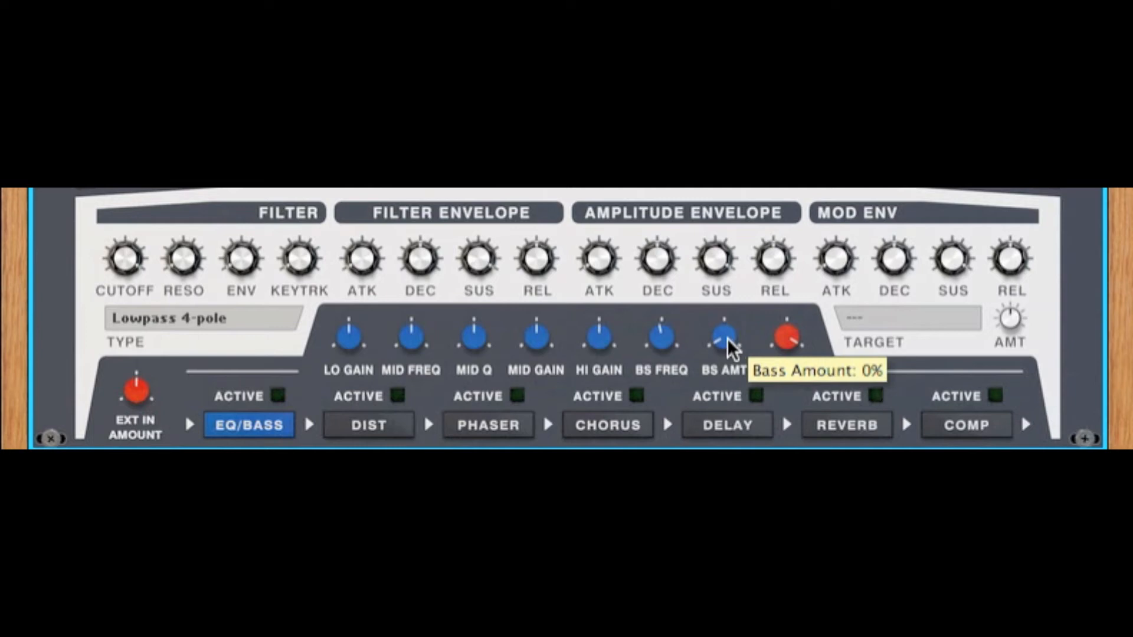
mouse_move(722, 340)
mouse_down()
mouse_move(719, 254)
mouse_move(738, 306)
mouse_move(726, 361)
mouse_up()
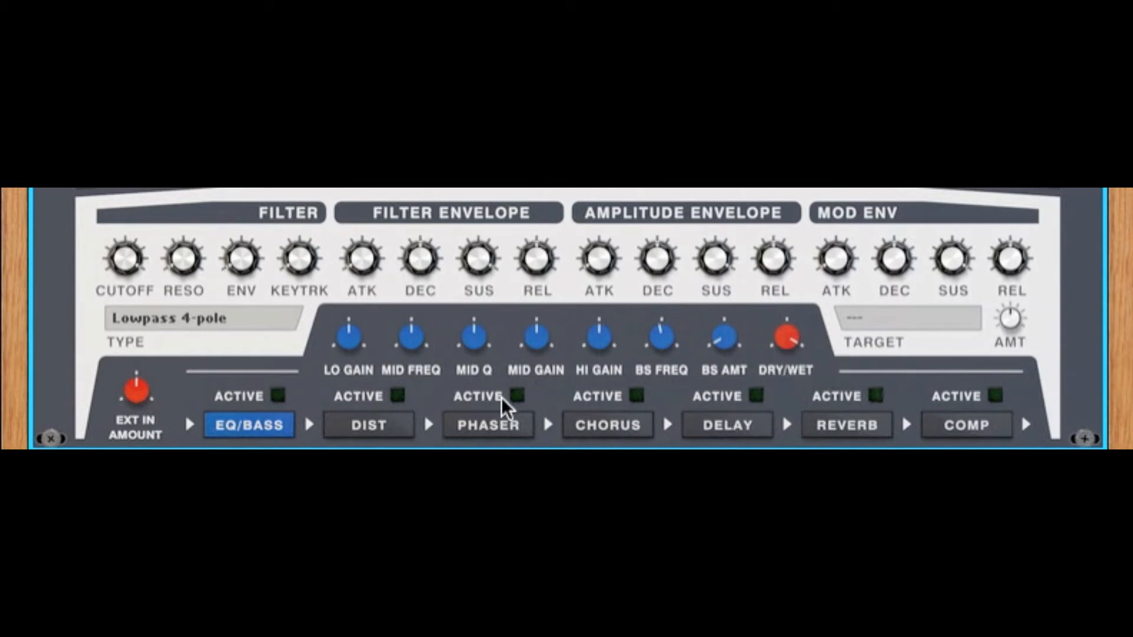
Step: Show the distortion effect's settings and turn its type from Overdrive up to the last option
click(393, 425)
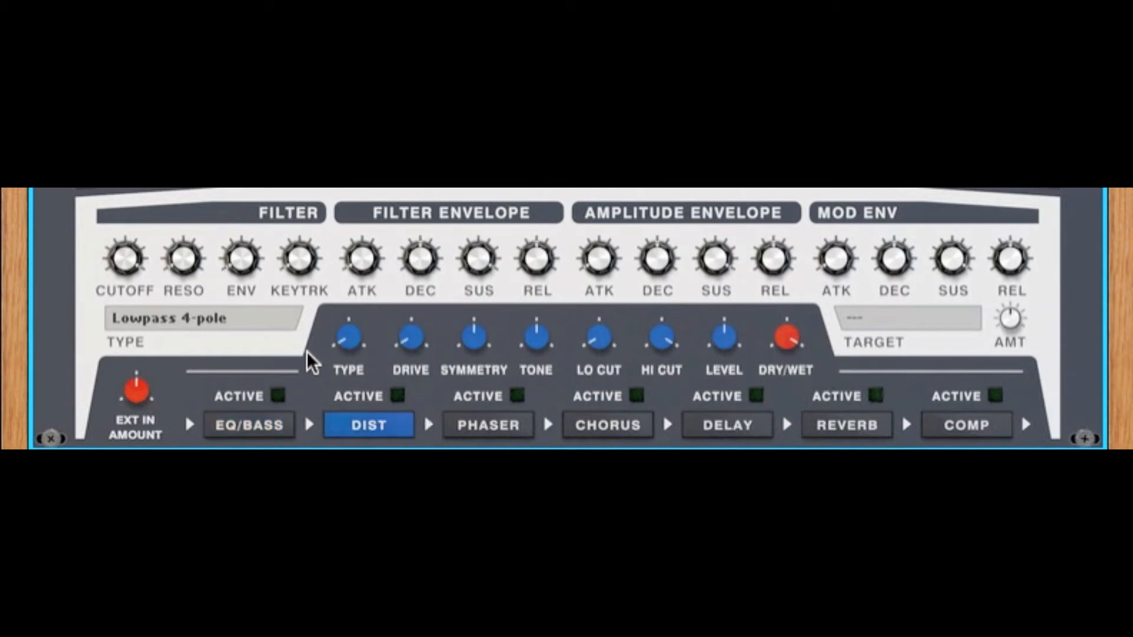
mouse_move(348, 344)
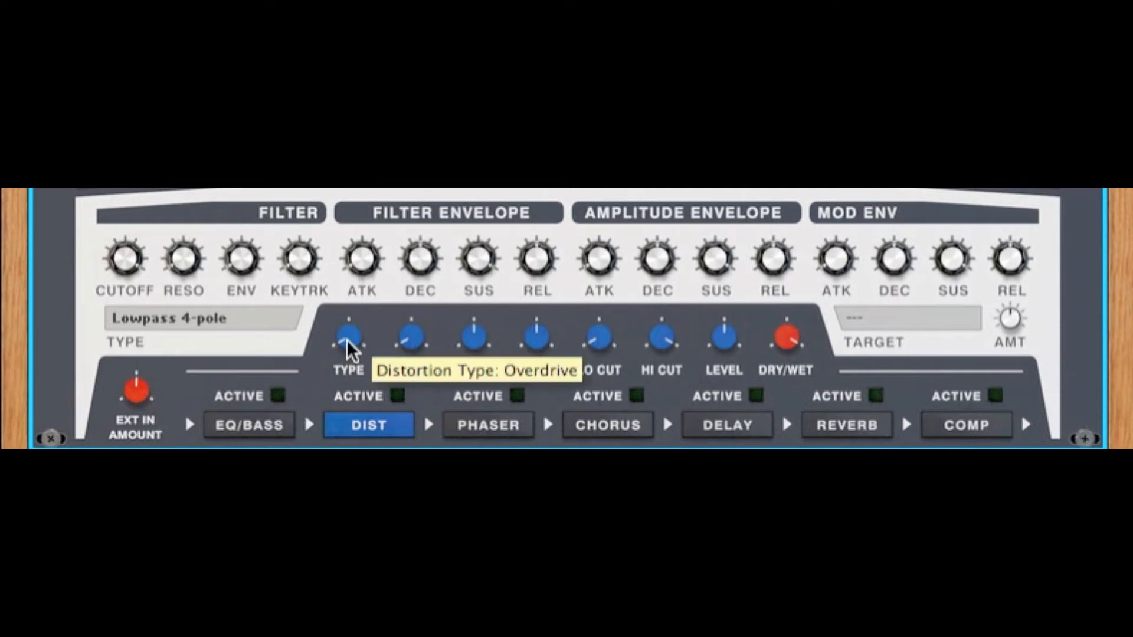
drag(349, 348, 363, 255)
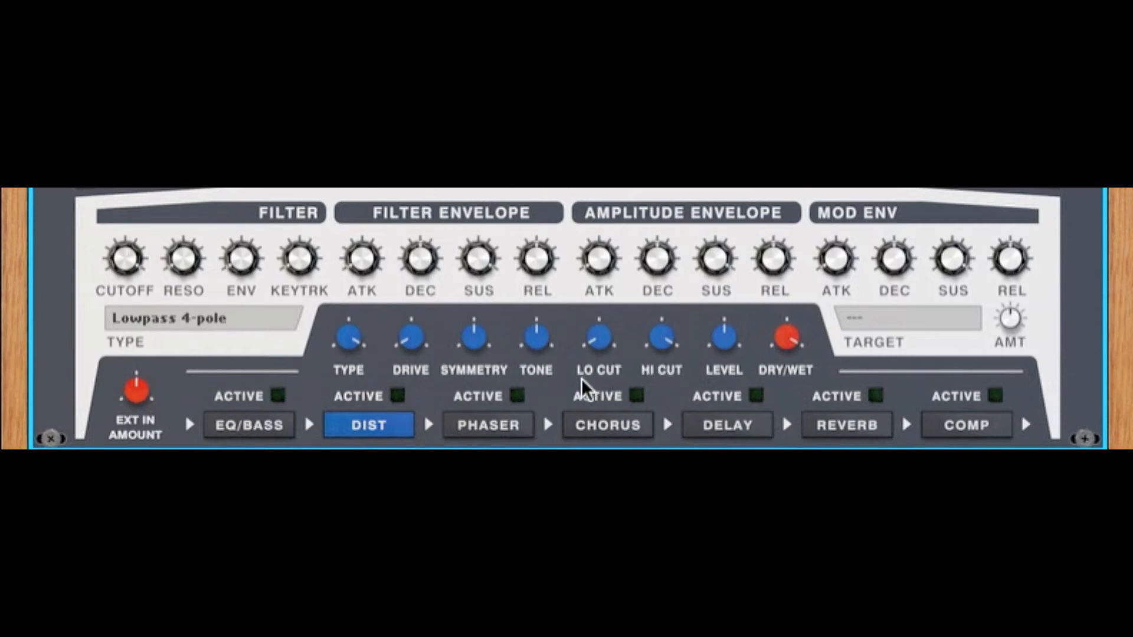
Step: Show the phaser's settings, set it to 6 stages, raise its frequency, and try the spread, rate and left/right offset
click(523, 429)
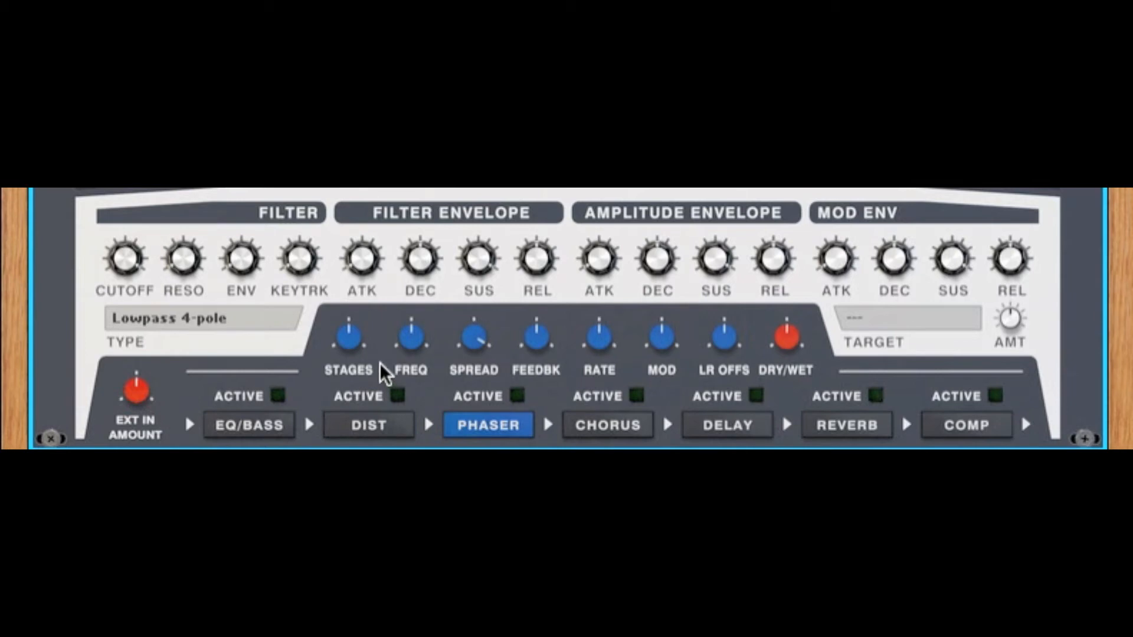
drag(344, 333, 348, 300)
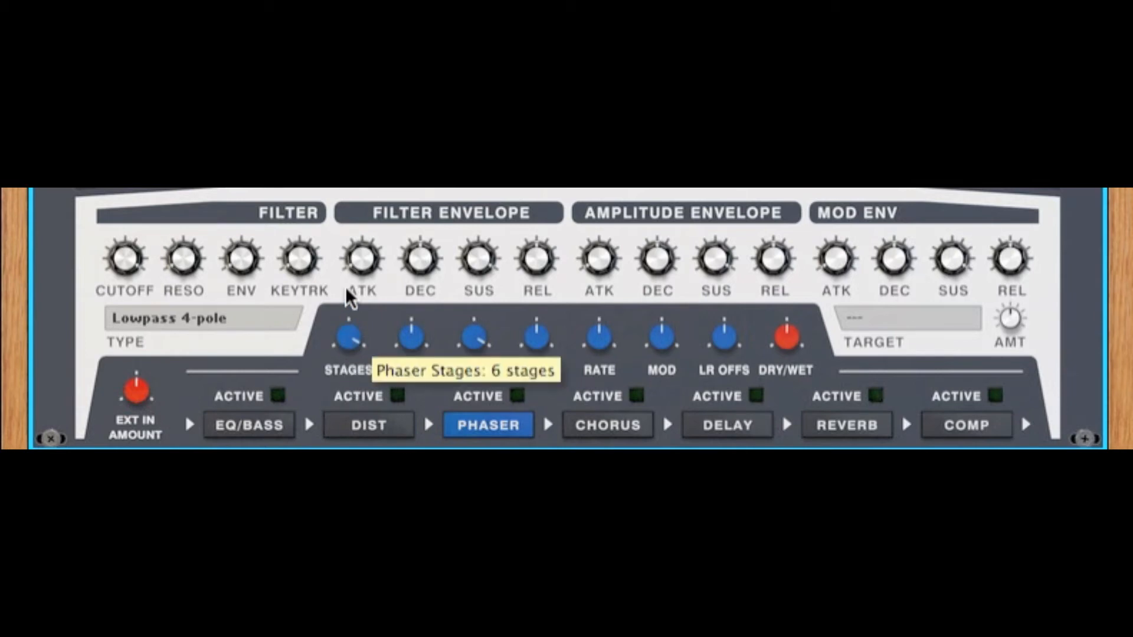
drag(411, 335, 415, 278)
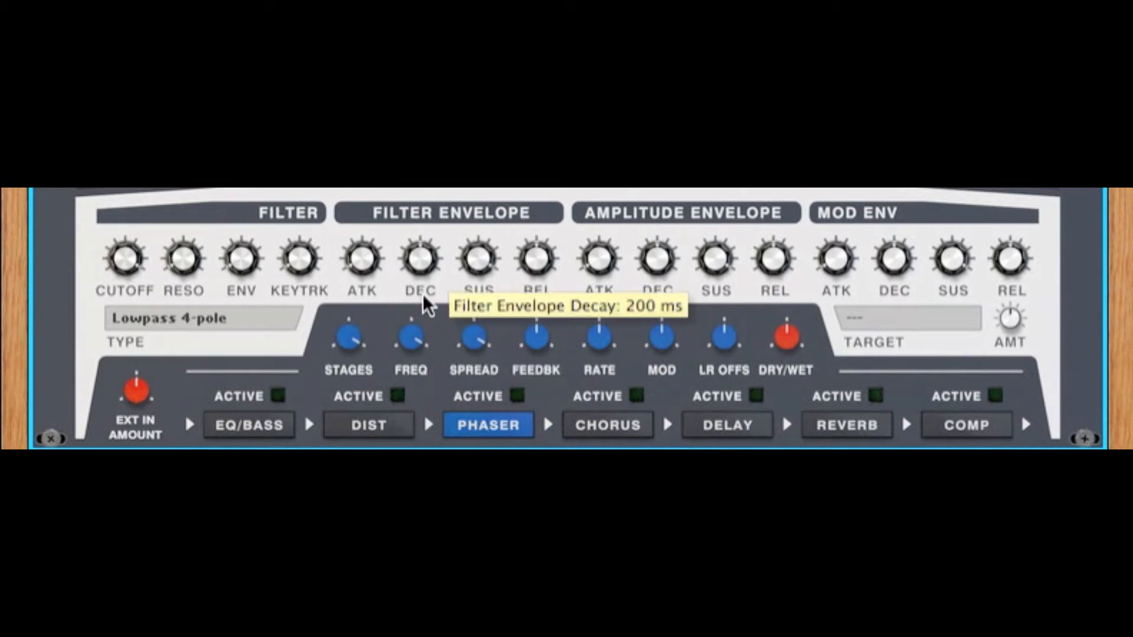
drag(472, 347, 522, 345)
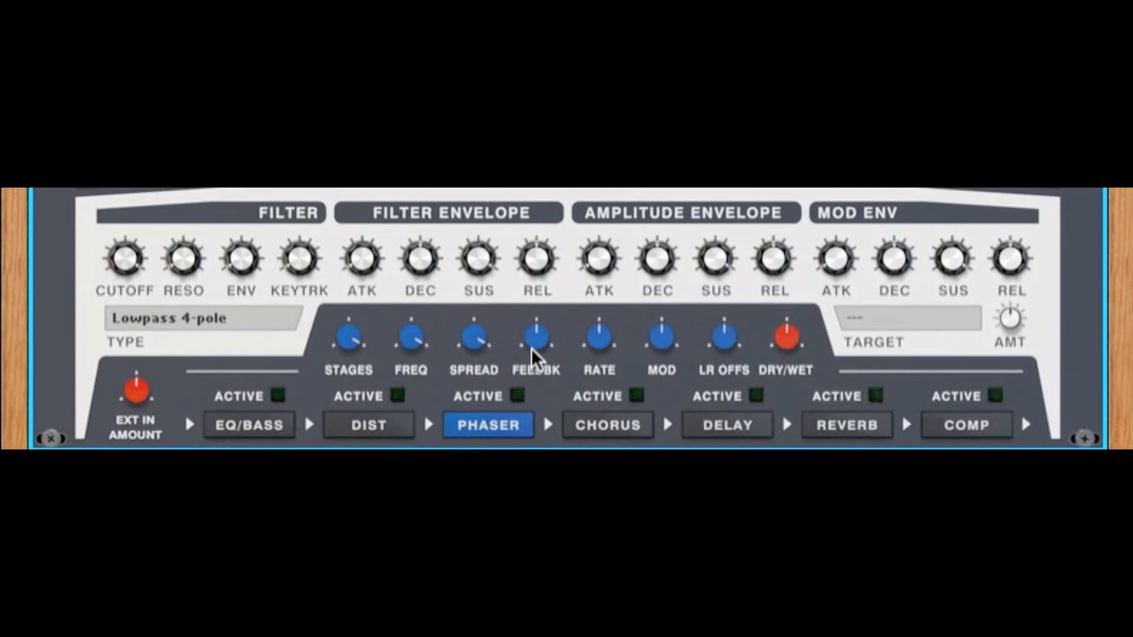
drag(595, 348, 608, 302)
mouse_move(730, 349)
mouse_down()
mouse_move(722, 396)
mouse_move(741, 311)
mouse_move(730, 348)
mouse_up()
Step: Show the chorus settings and raise its delay and rate slightly
click(603, 426)
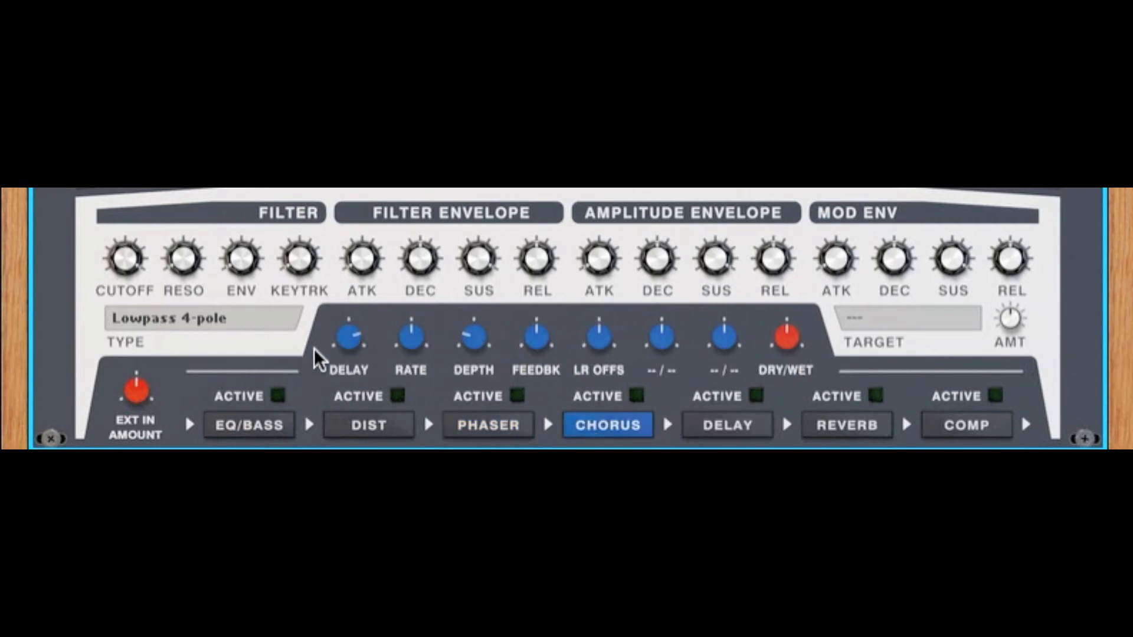
drag(339, 343, 429, 332)
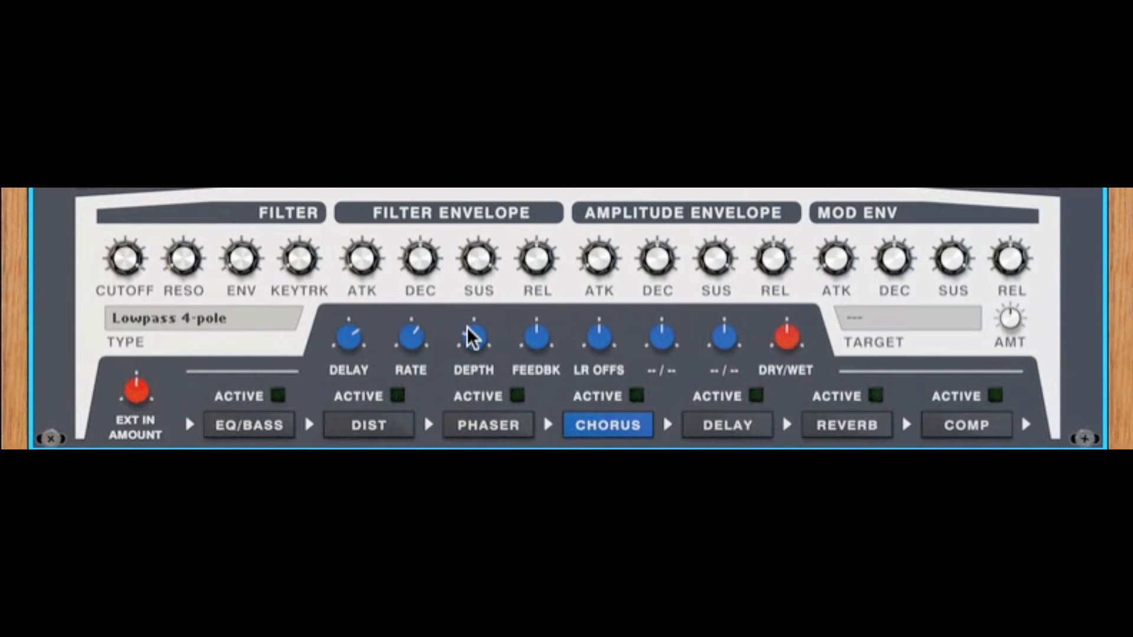
mouse_move(534, 348)
Step: Show the delay effect's settings and set its type to Ping-Pong
click(705, 426)
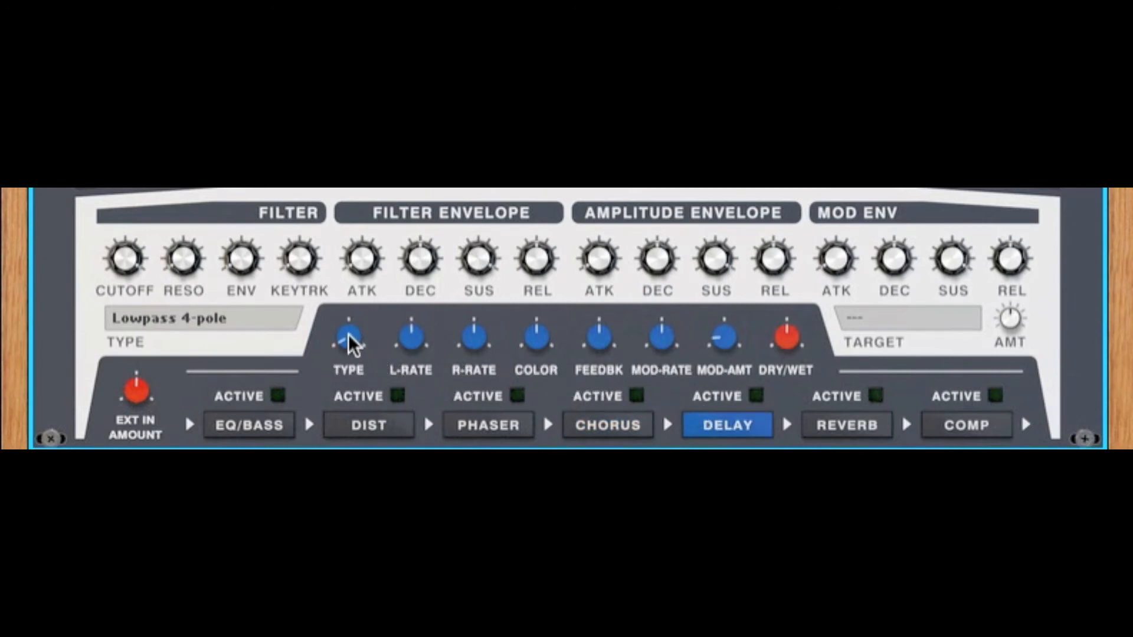
mouse_move(353, 343)
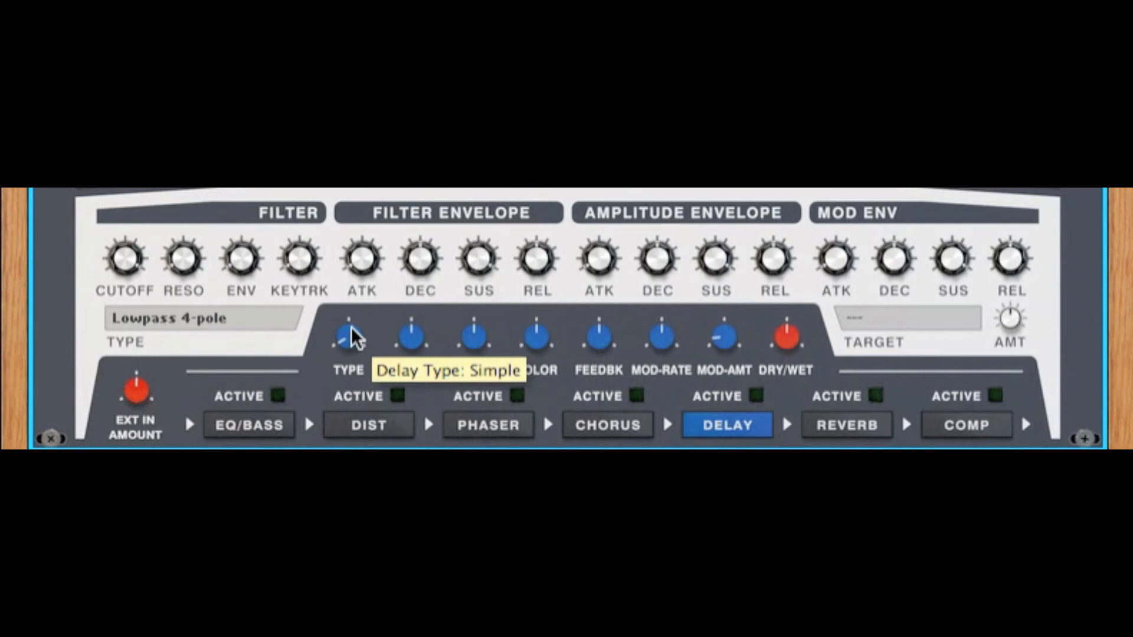
drag(349, 337, 360, 269)
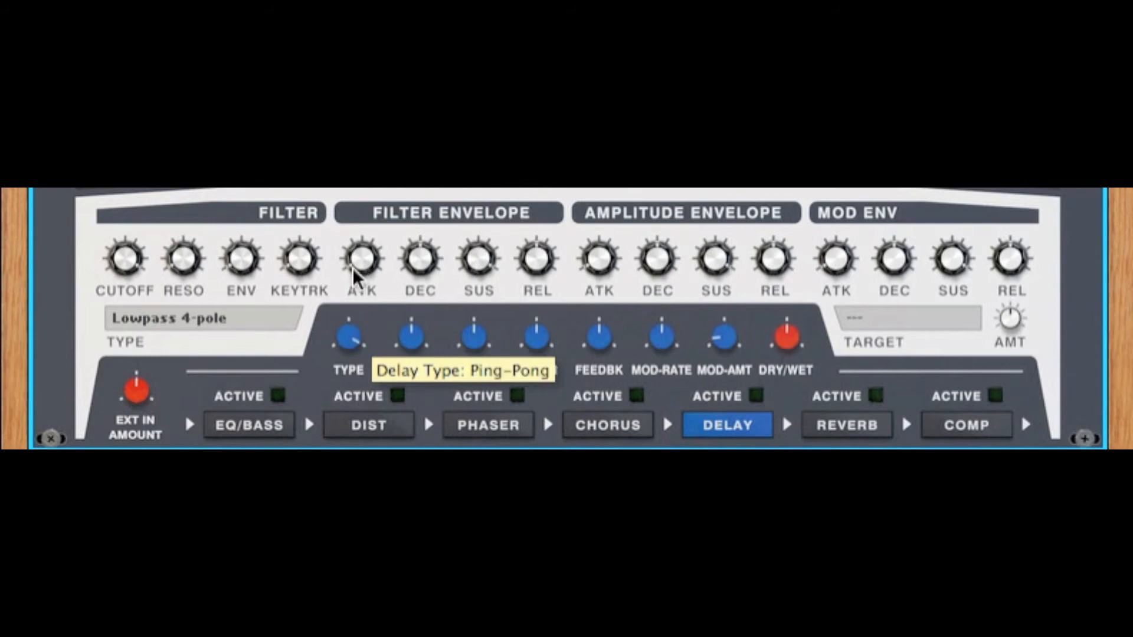
drag(353, 274, 373, 190)
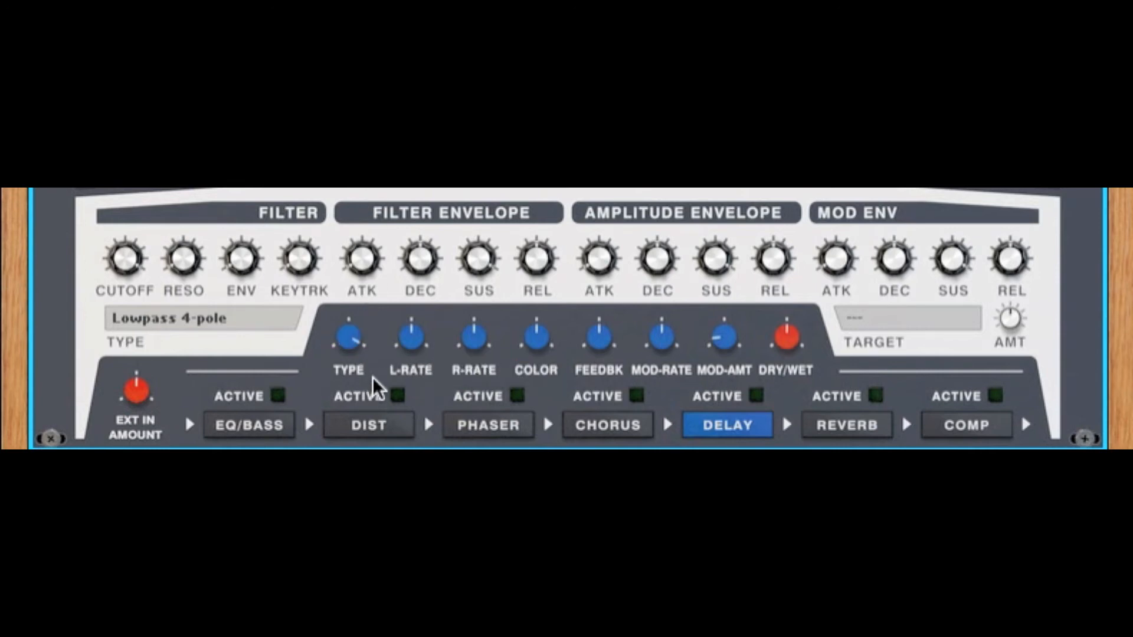
Step: Nudge up the delay's right rate, lower its color and modulation rate, and raise its modulation amount
mouse_move(471, 339)
drag(475, 345, 474, 340)
drag(548, 357, 546, 362)
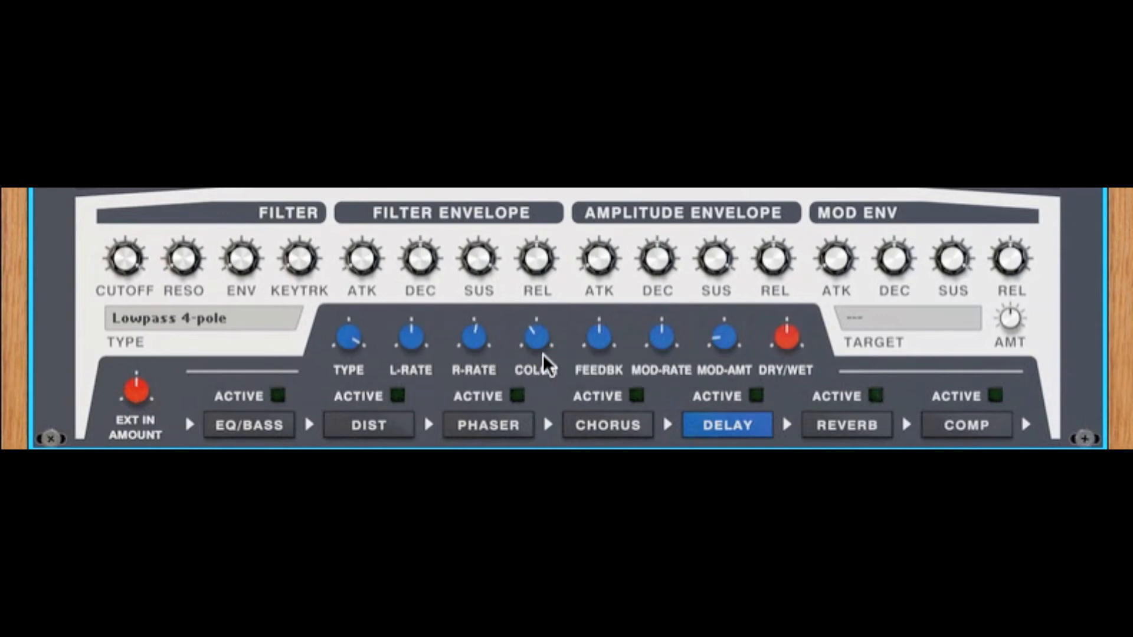
drag(723, 329, 732, 311)
drag(661, 338, 726, 383)
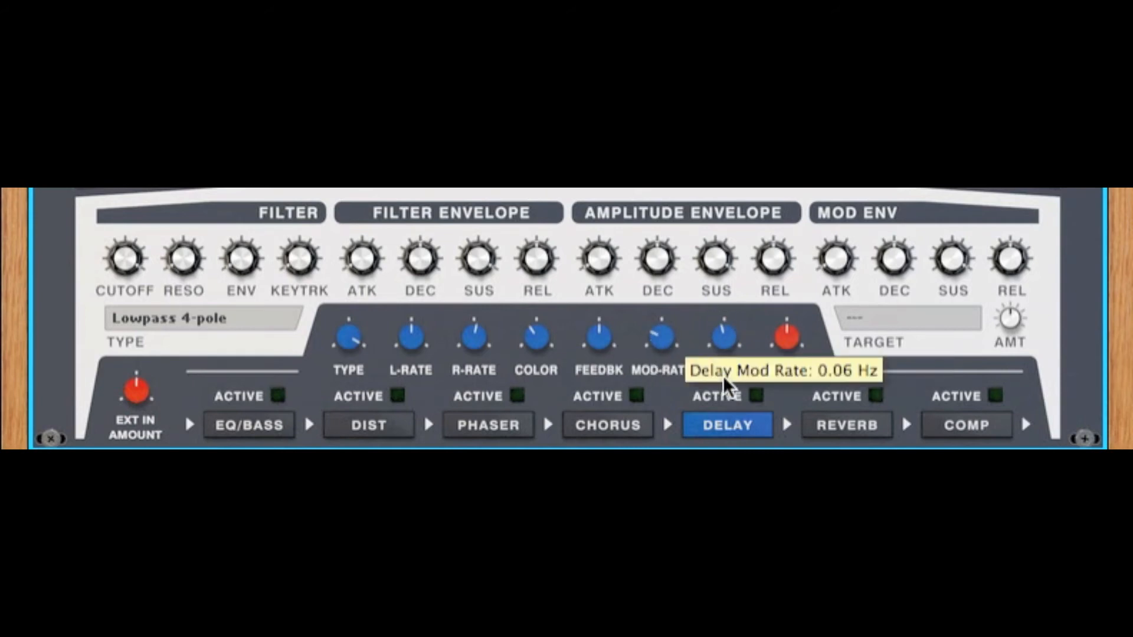
Step: Show the reverb settings, turn pre-delay and time to maximum, and set its modulation to 45%
click(832, 433)
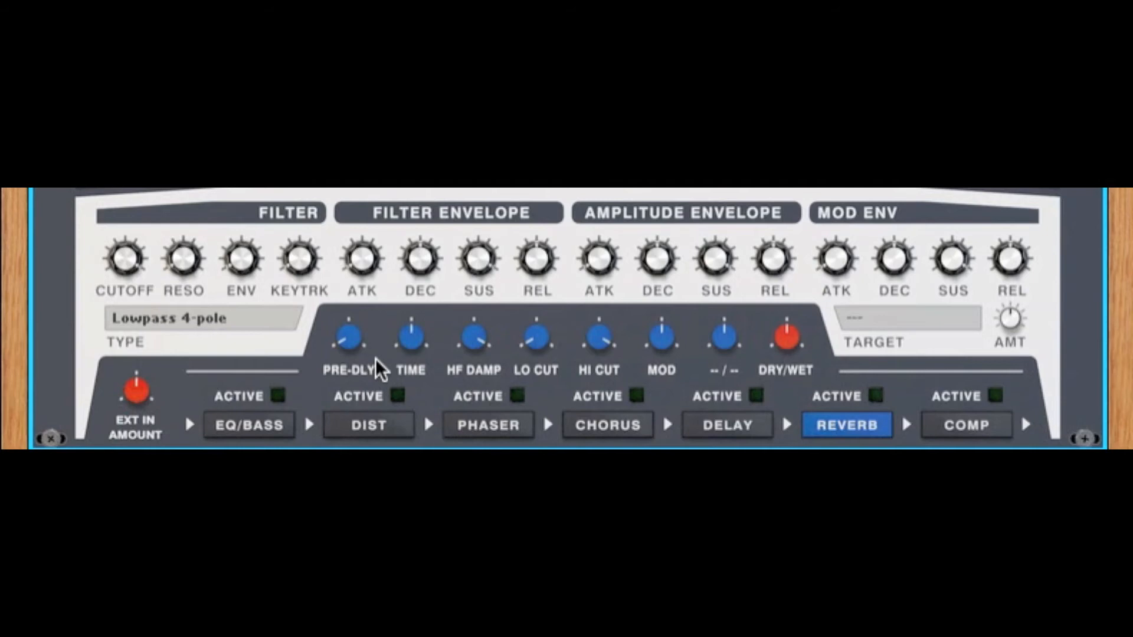
drag(353, 353, 364, 213)
drag(415, 345, 425, 203)
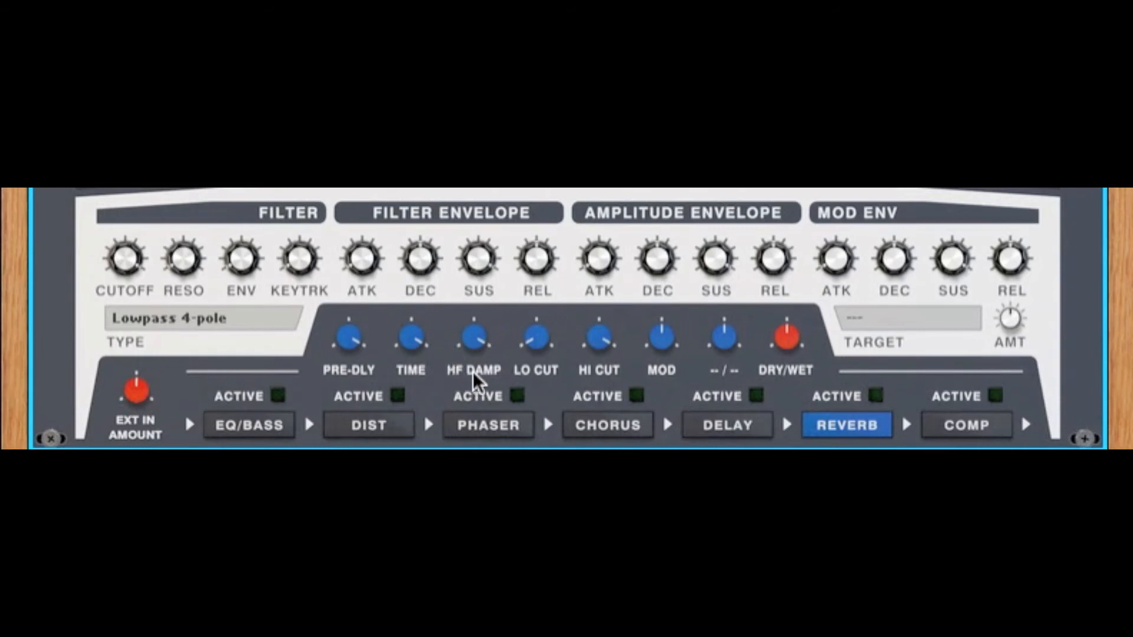
mouse_move(665, 350)
mouse_move(665, 350)
mouse_down()
mouse_move(652, 391)
mouse_move(678, 308)
mouse_move(671, 350)
mouse_up()
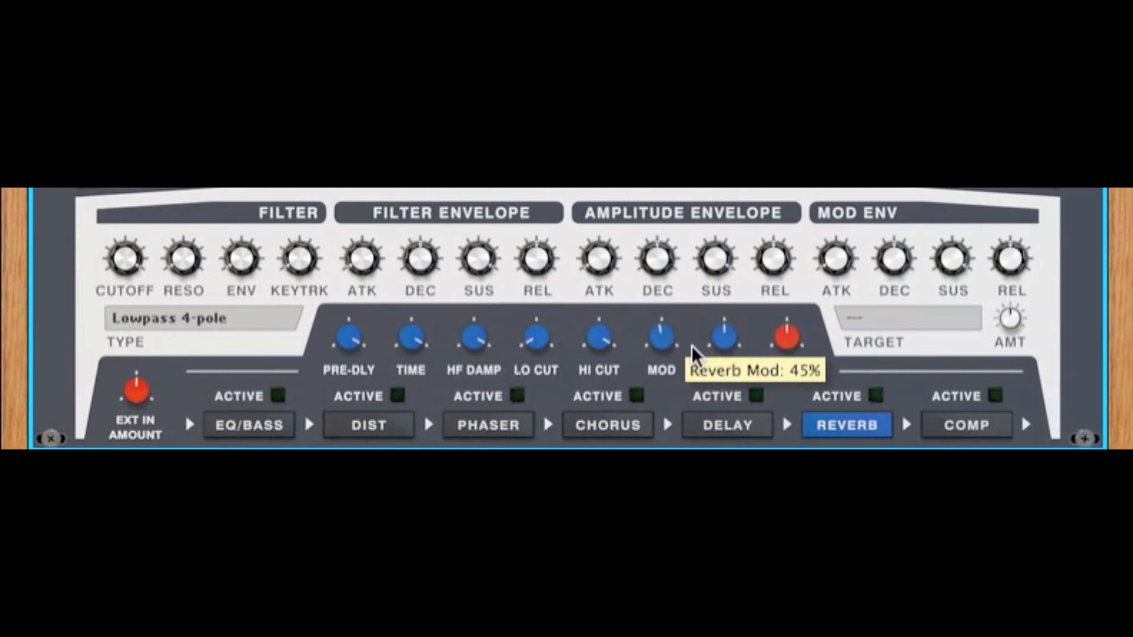
Step: Show the compressor settings, raise the ratio, set the release to 36.4 ms, and try the attack and dry/wet mix
click(950, 432)
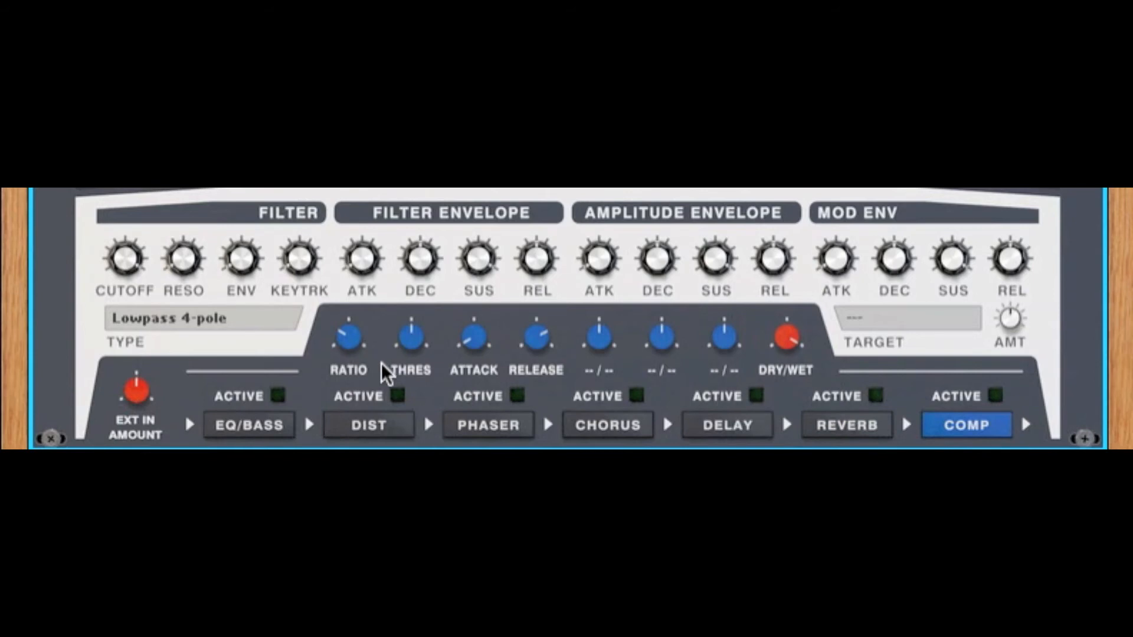
drag(354, 349, 384, 350)
drag(476, 351, 529, 409)
mouse_move(541, 336)
mouse_down()
mouse_move(541, 283)
mouse_move(544, 356)
mouse_up()
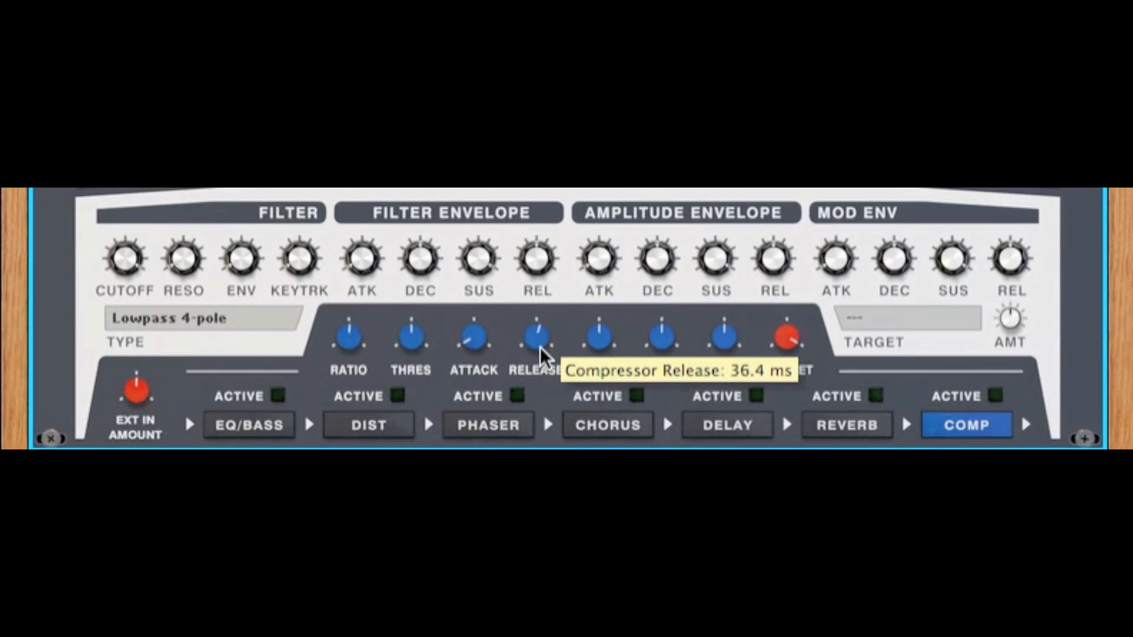
drag(790, 339, 794, 369)
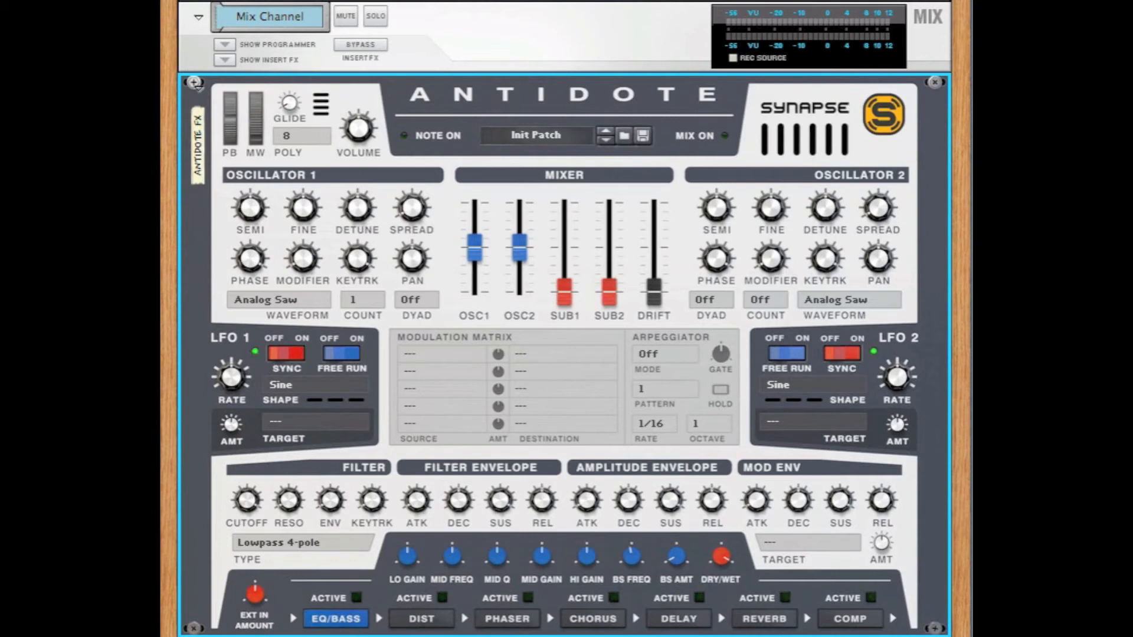
Step: Flip the rack to Antidote's rear panel and review the value choices for pitch bend range up and down
key(Tab)
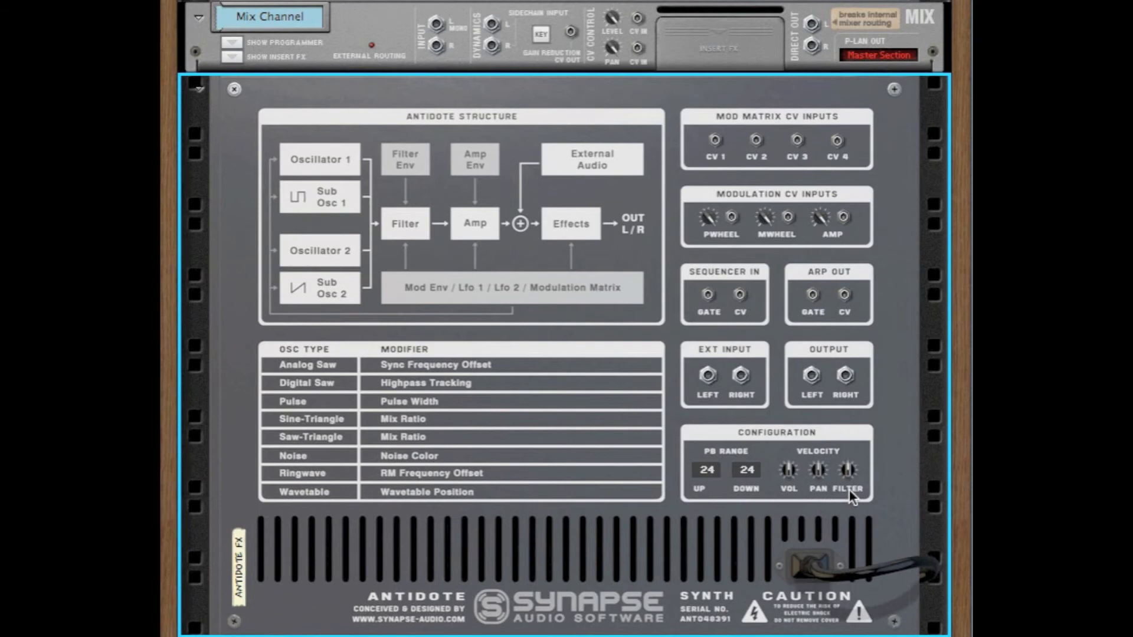
click(707, 466)
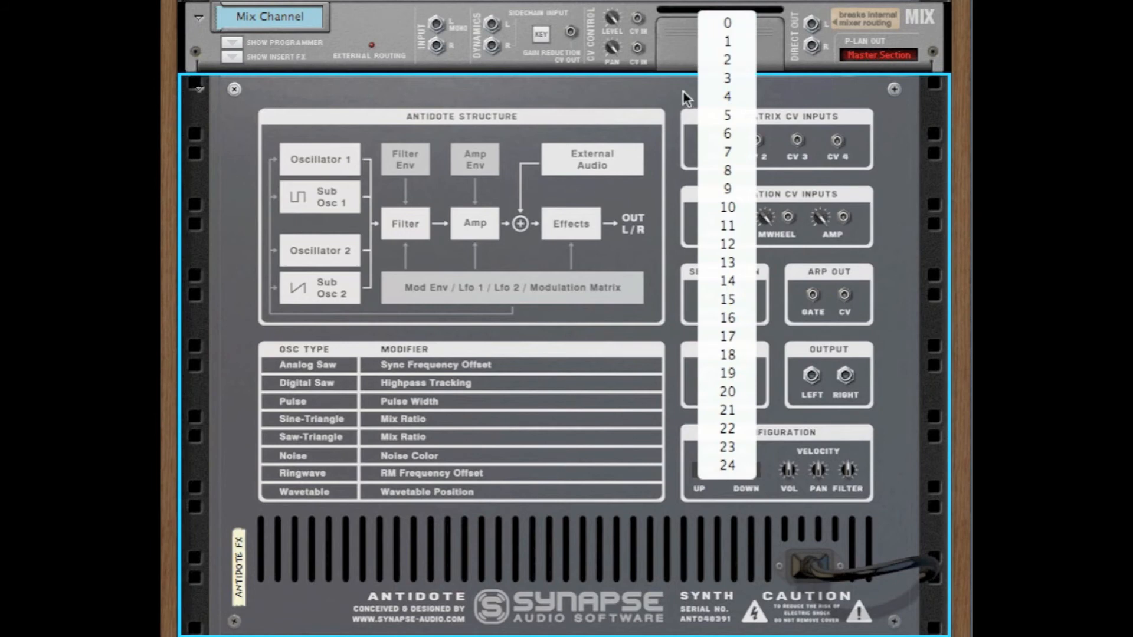
click(644, 400)
click(755, 475)
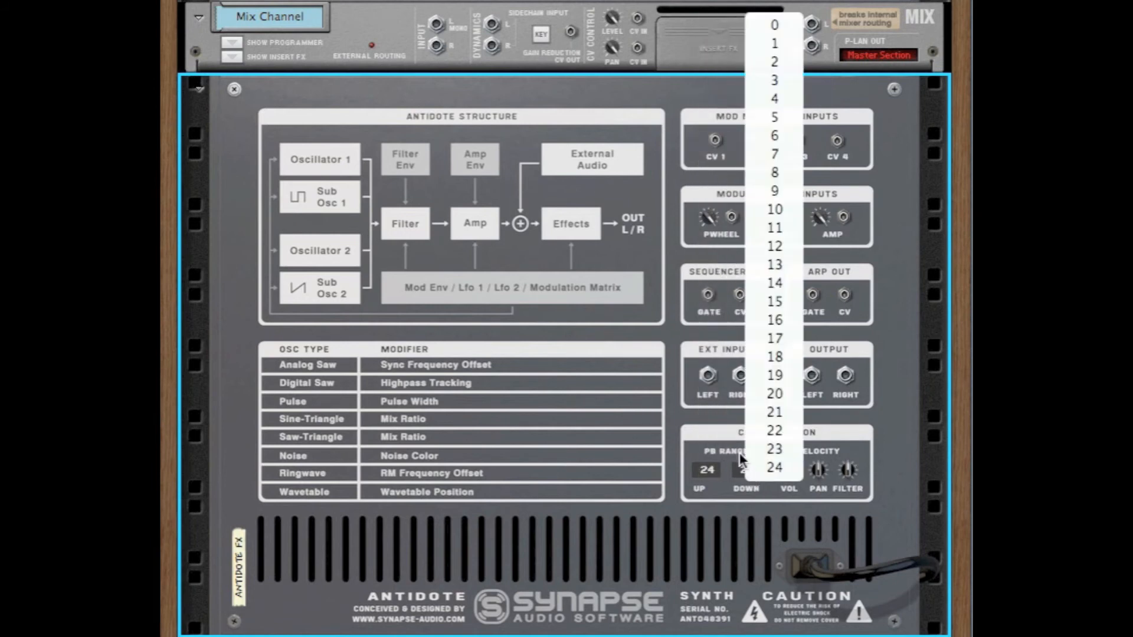
click(668, 210)
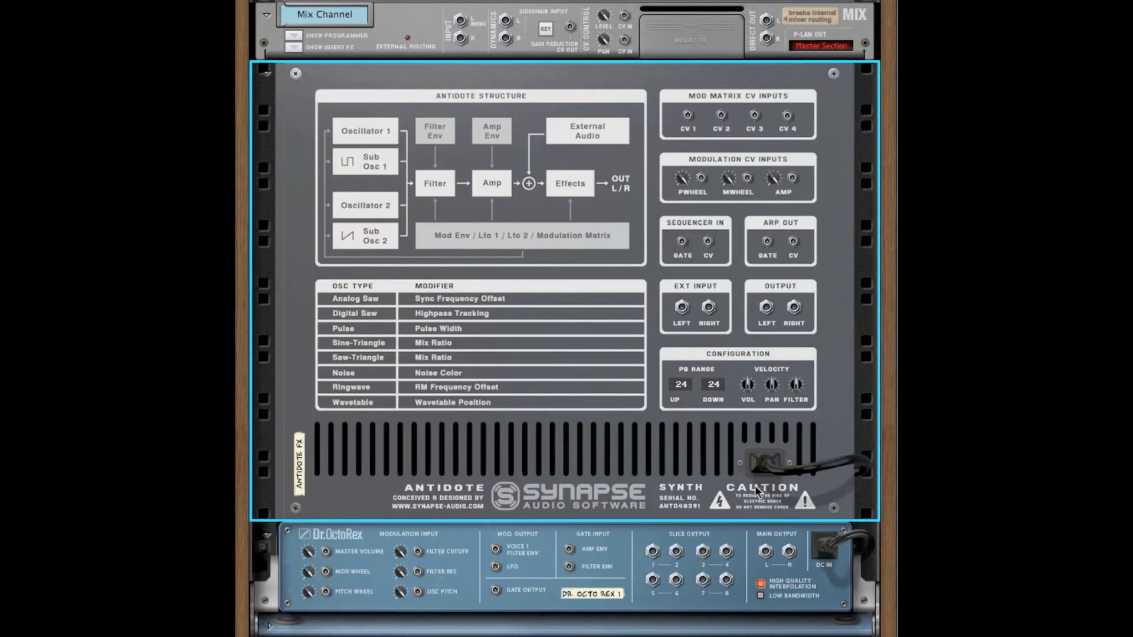
Step: Route Dr. OctoRex's main outputs into Antidote's external inputs and Antidote's outputs to the mix channel, and return to the rack front
drag(765, 555, 682, 307)
drag(765, 307, 461, 21)
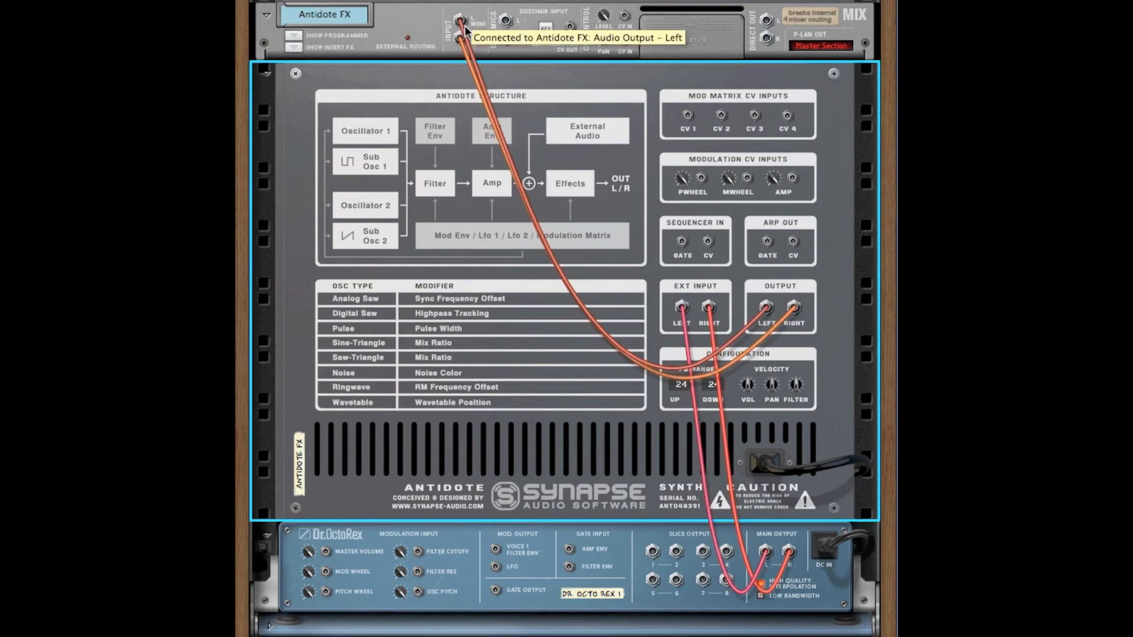
key(Tab)
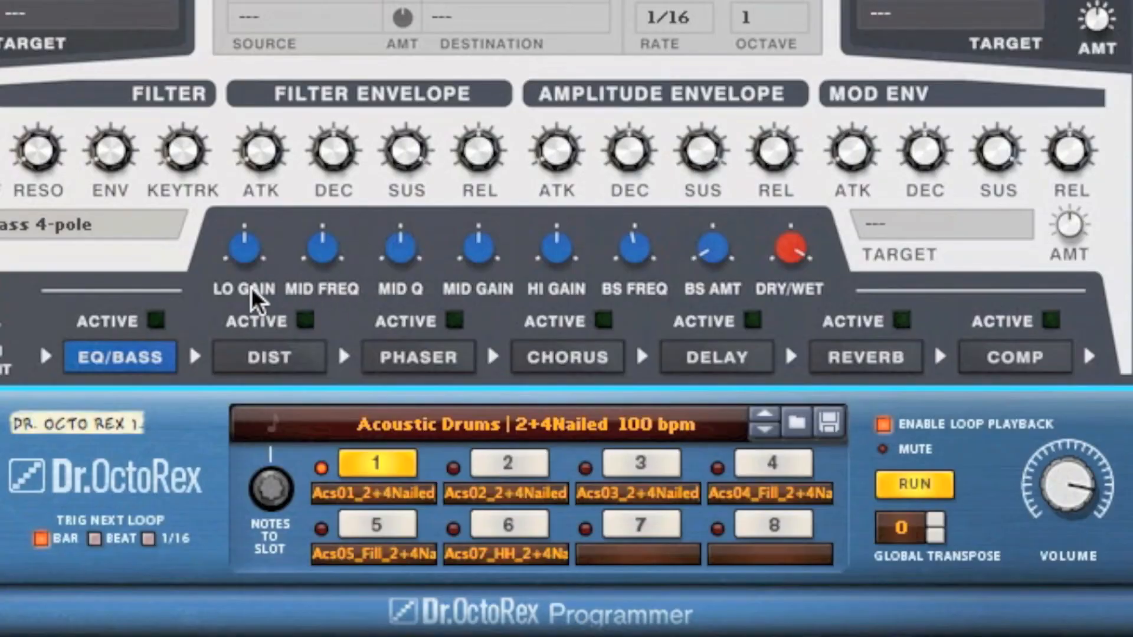
Step: Activate the EQ/Bass effect, boost the low gain, and set the bass amount to 36% and bass frequency to 49 Hz
click(156, 320)
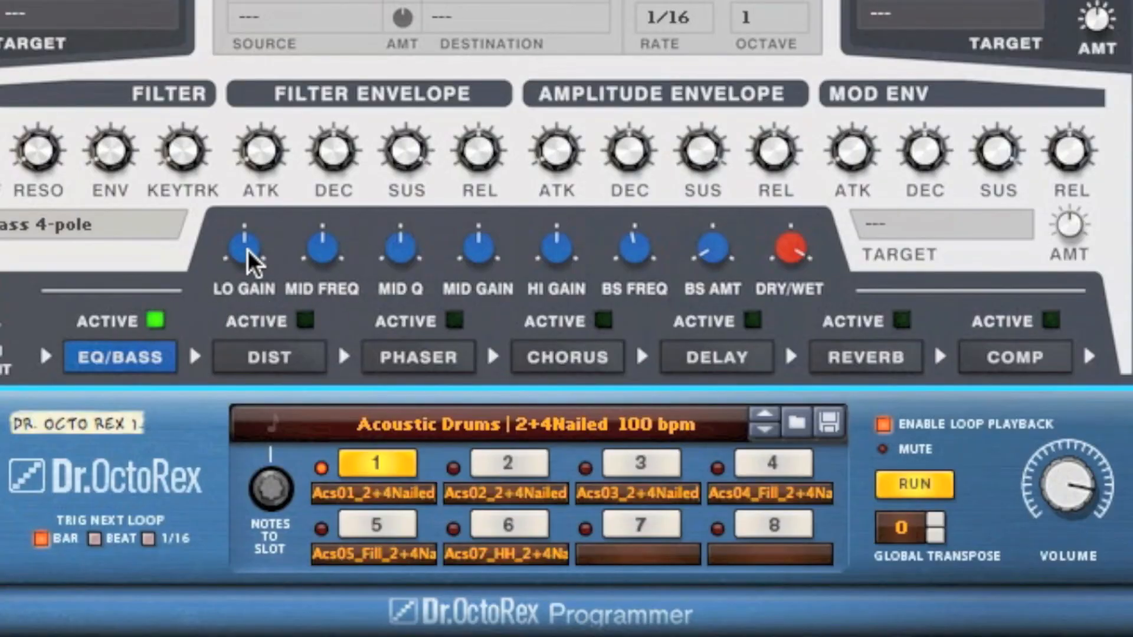
drag(244, 260, 249, 233)
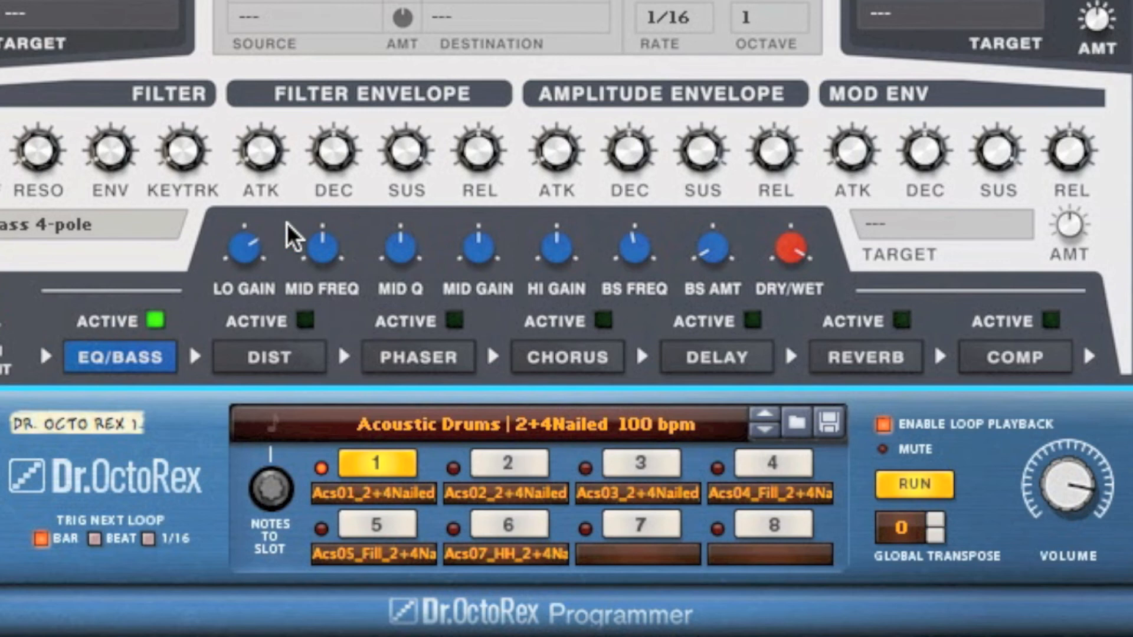
drag(705, 248, 713, 212)
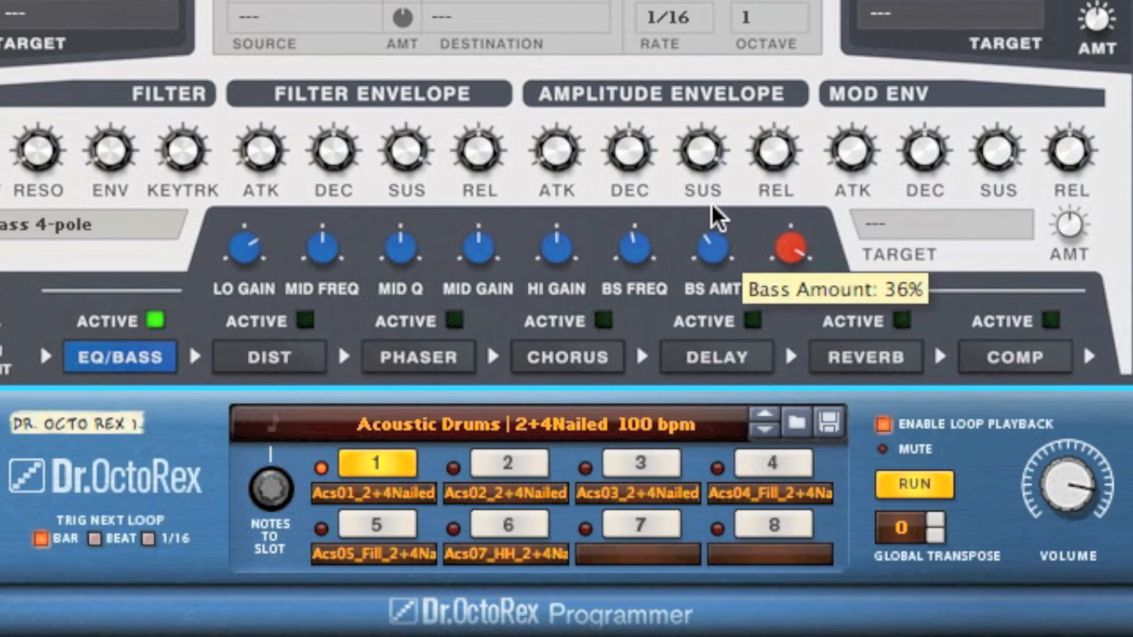
drag(640, 253, 630, 263)
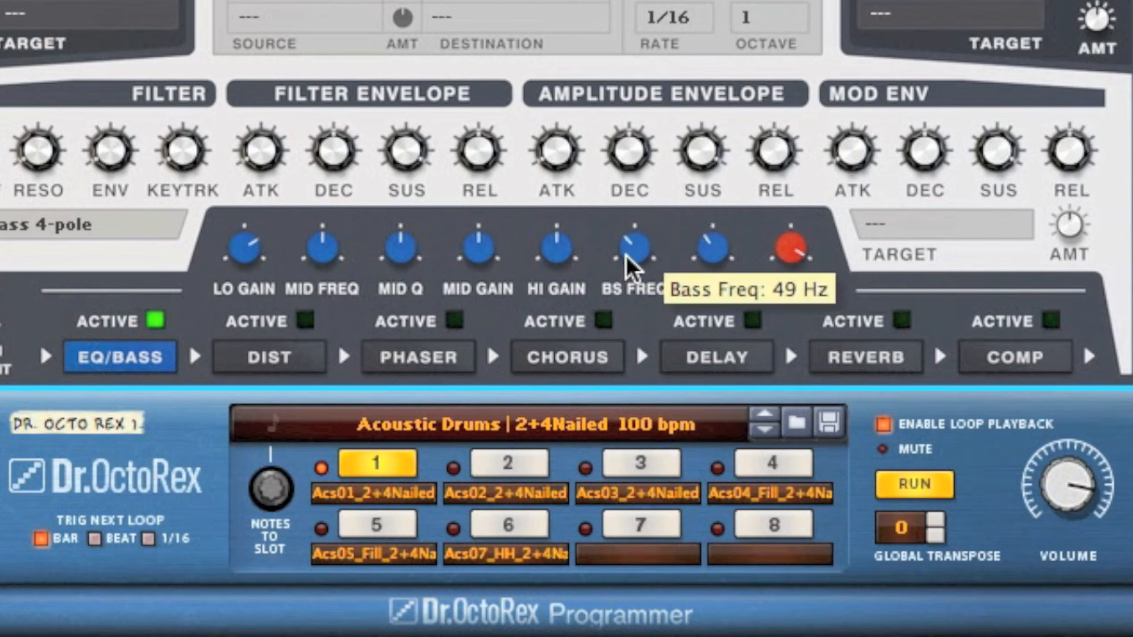
Step: Raise the EQ's high gain, and lower its mid gain and mid frequency
drag(553, 257, 553, 239)
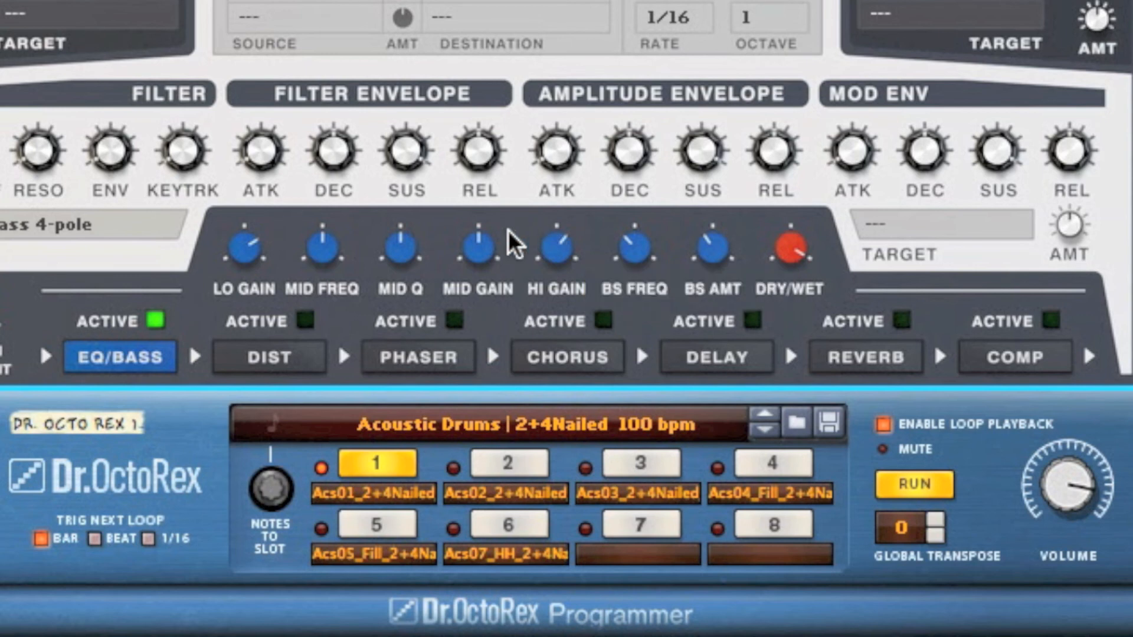
drag(473, 252, 447, 265)
drag(321, 253, 314, 285)
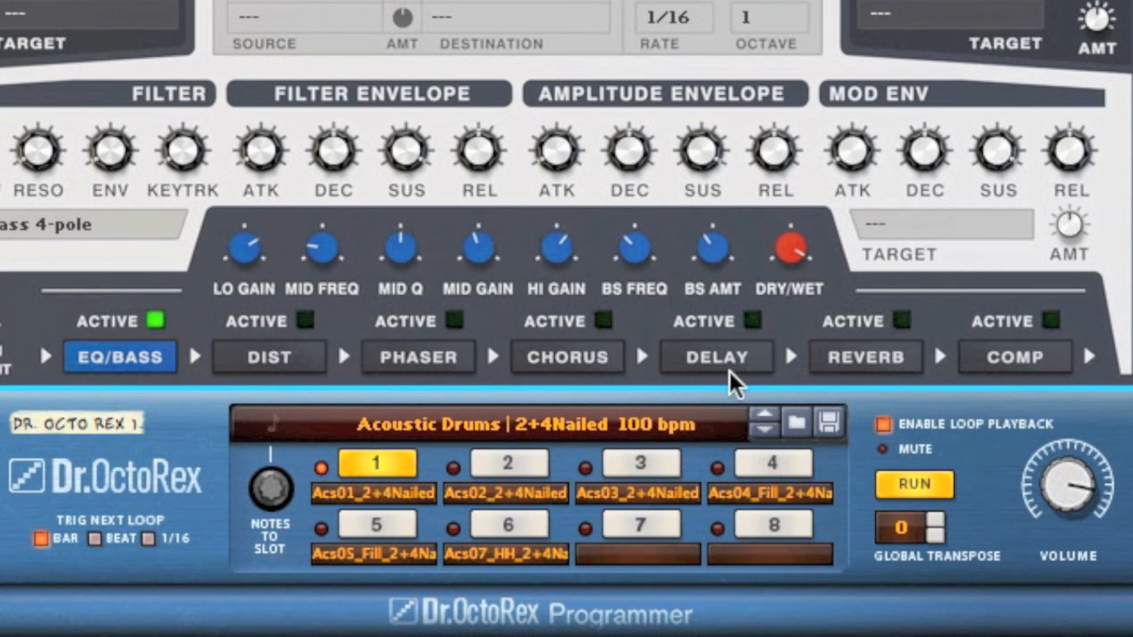
Step: Activate the reverb, set its pre-delay to 31 ms, and shorten its time
click(864, 358)
click(902, 322)
drag(246, 244, 245, 238)
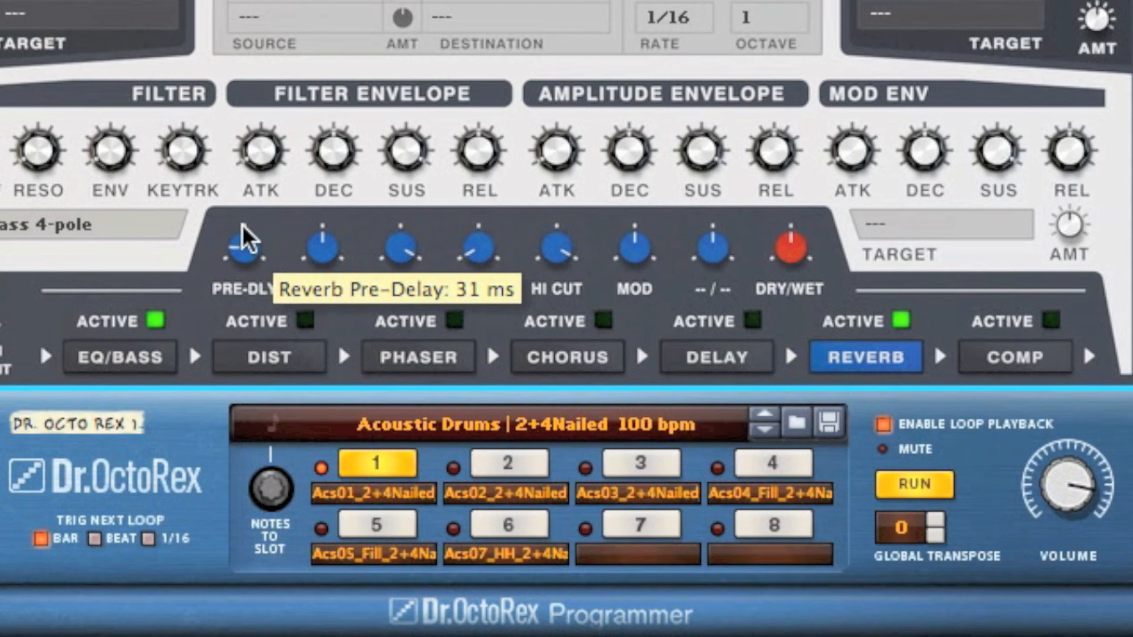
drag(324, 257, 324, 287)
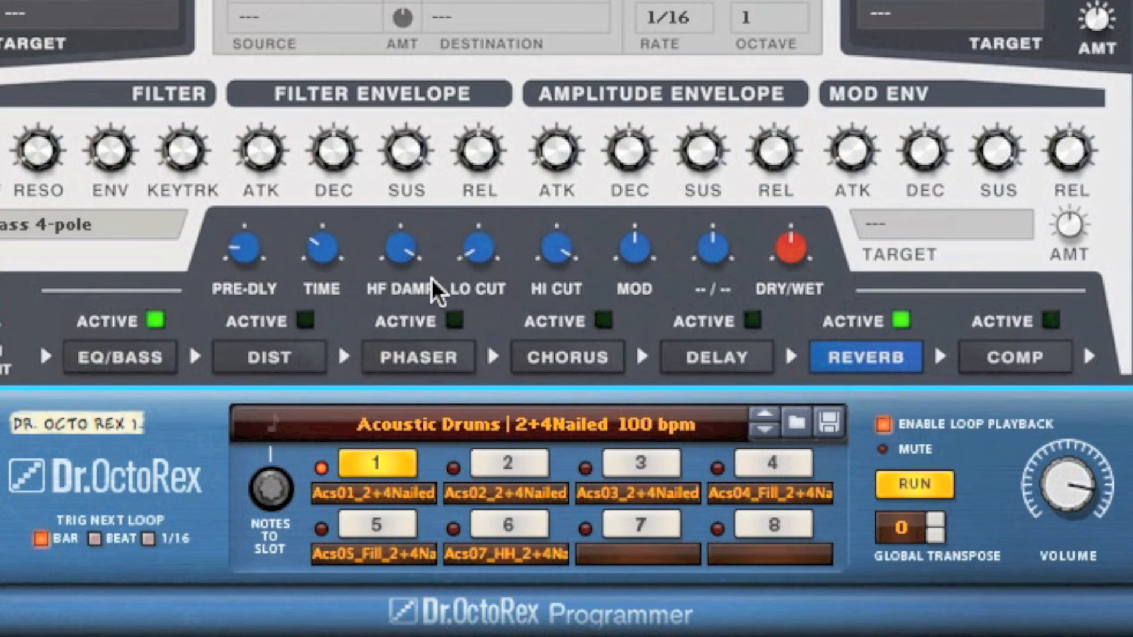
Step: Lower the reverb's HF damping and high cut, raise its low cut and modulation, and set its dry/wet mix to 22%
drag(408, 256, 402, 282)
drag(483, 256, 496, 233)
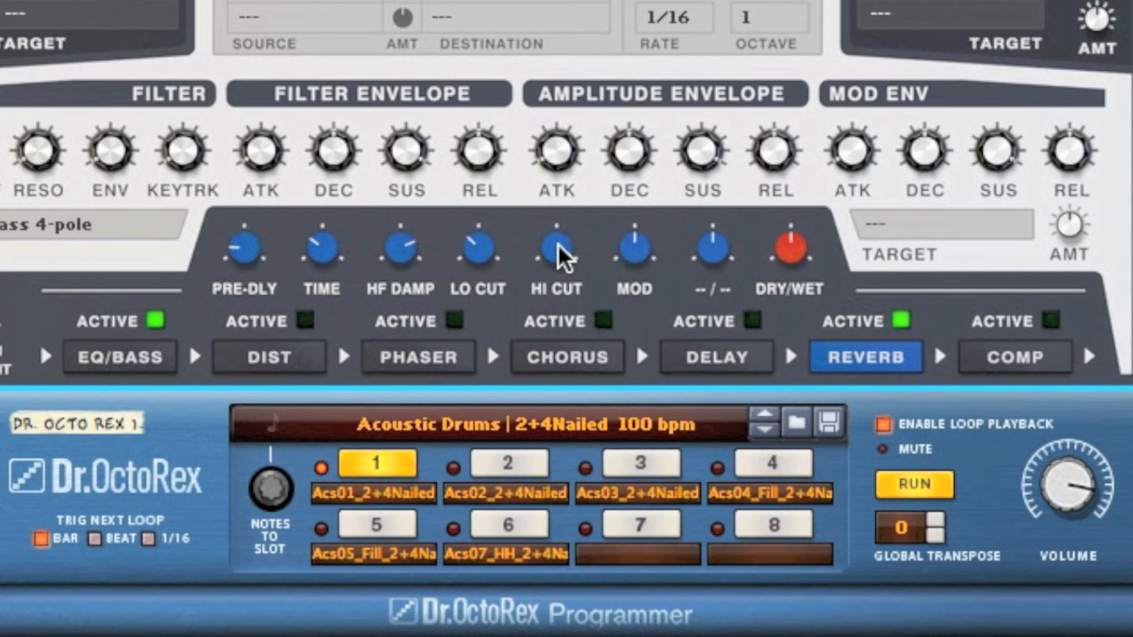
drag(562, 261, 561, 290)
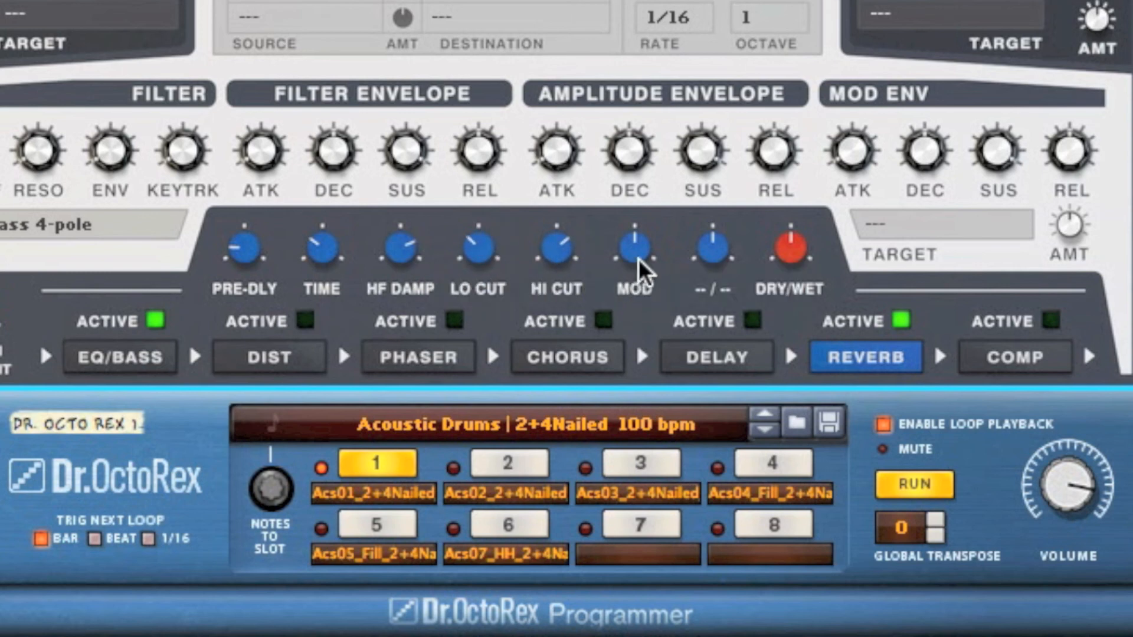
drag(643, 261, 652, 239)
drag(792, 253, 789, 298)
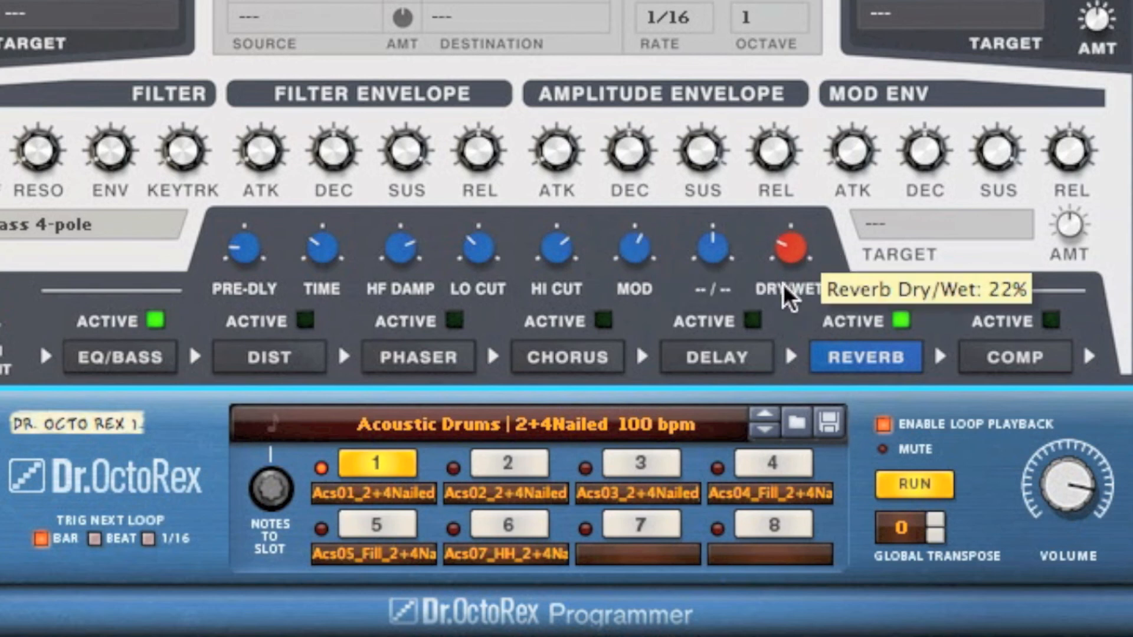
Step: Activate the compressor effect and raise its ratio and threshold
click(1020, 361)
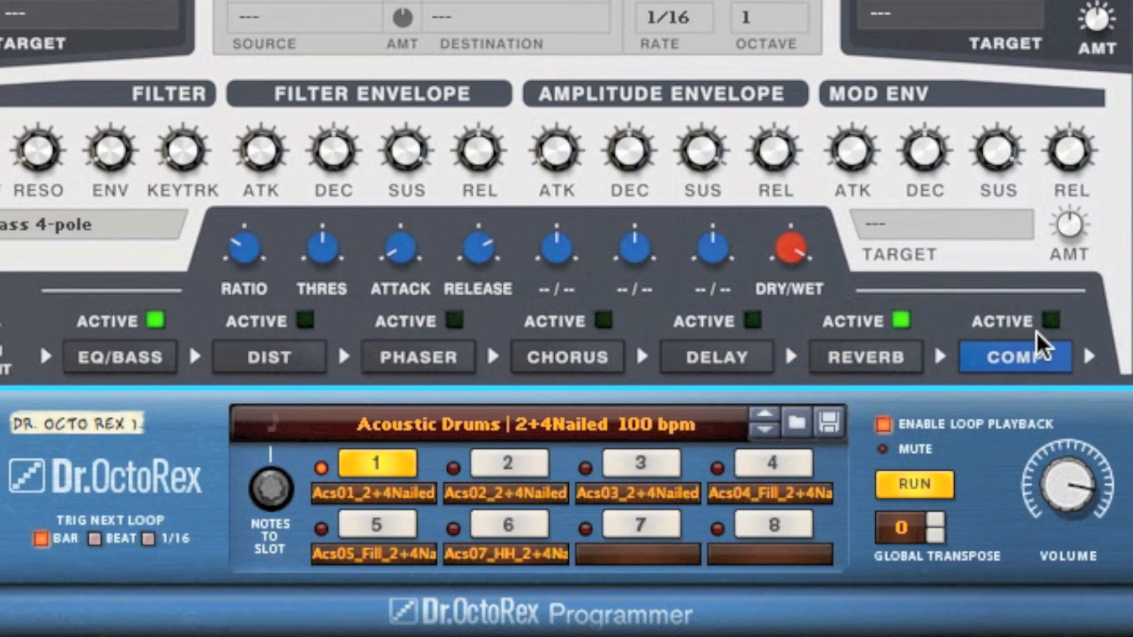
drag(245, 245, 266, 228)
mouse_move(325, 249)
drag(329, 260, 335, 255)
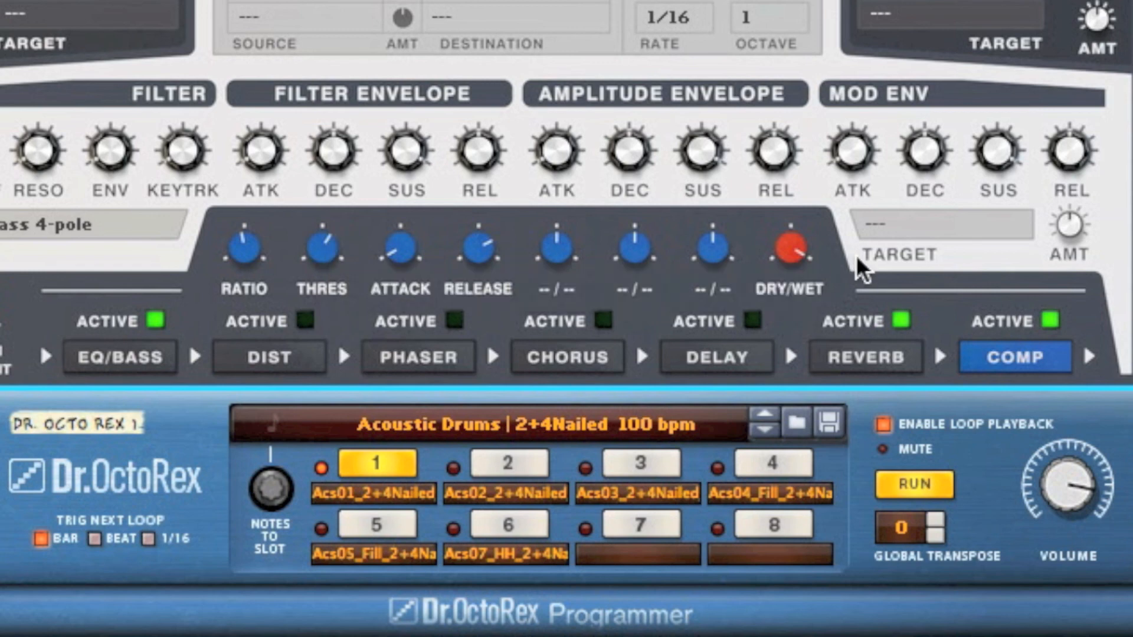
Step: Reduce the compressor's dry/wet mix to about half, shorten its release, and stop the Dr. OctoRex loop
mouse_move(790, 259)
drag(791, 260, 785, 315)
drag(476, 248, 469, 301)
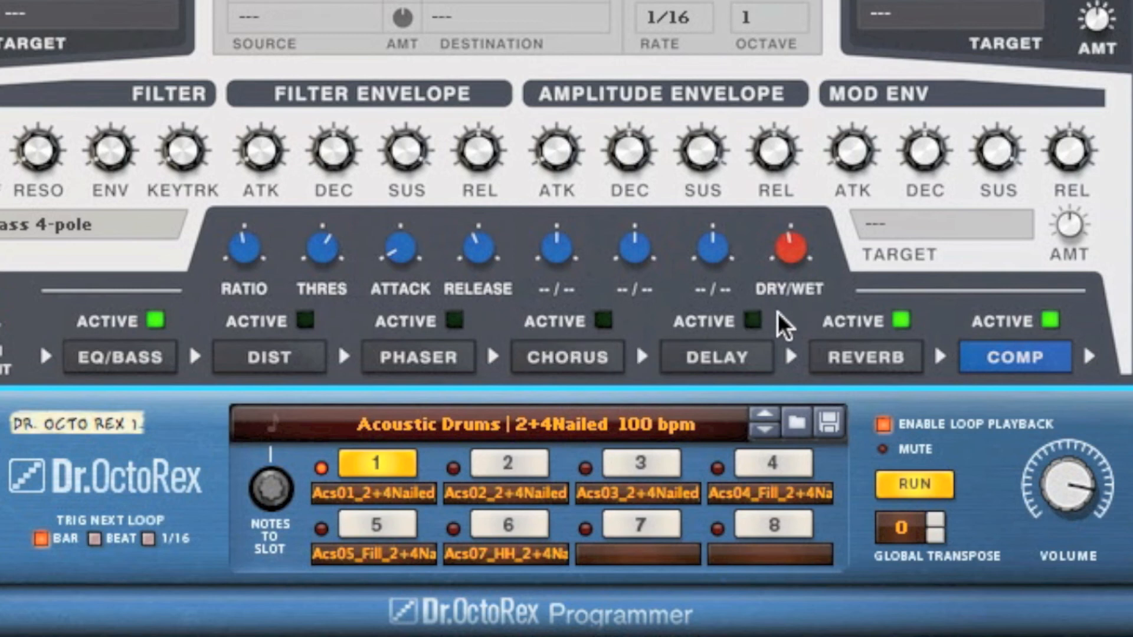
click(923, 487)
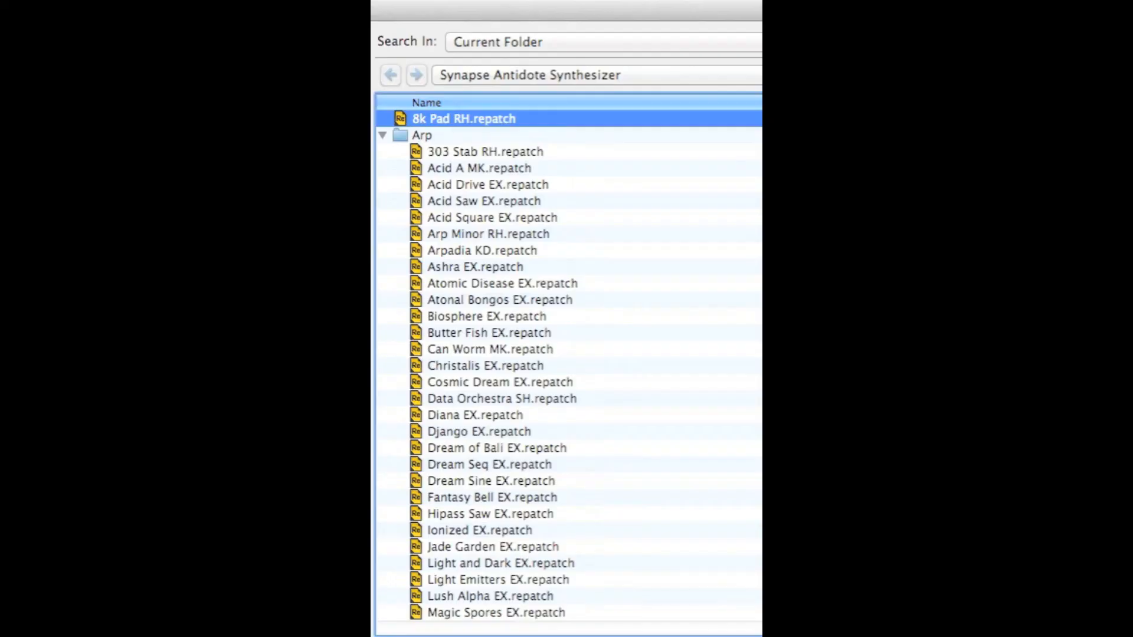
Step: Browse the patches in the Synapse Antidote Synthesizer sound bank folder
scroll(481, 377, down, 15)
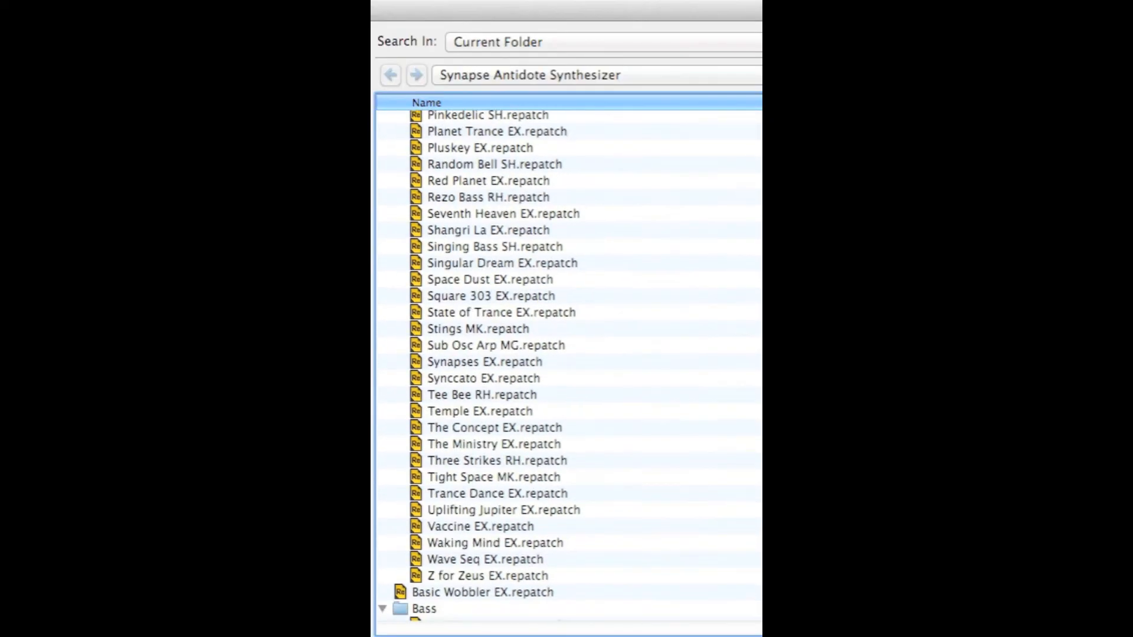